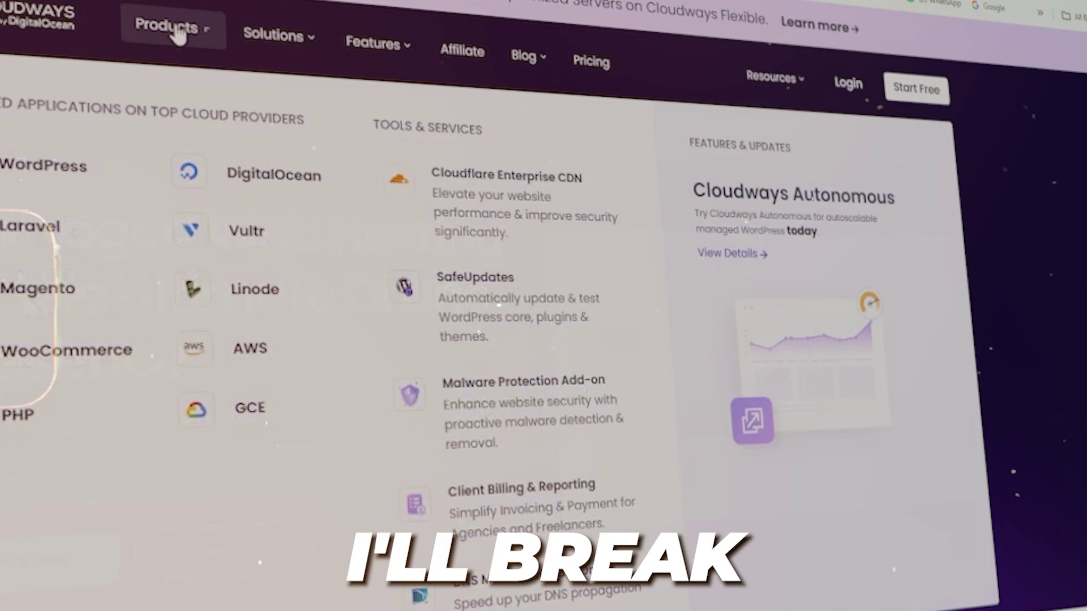
Step: Browse the Products mega-menu on the Cloudways marketing site
mouse_move(303, 42)
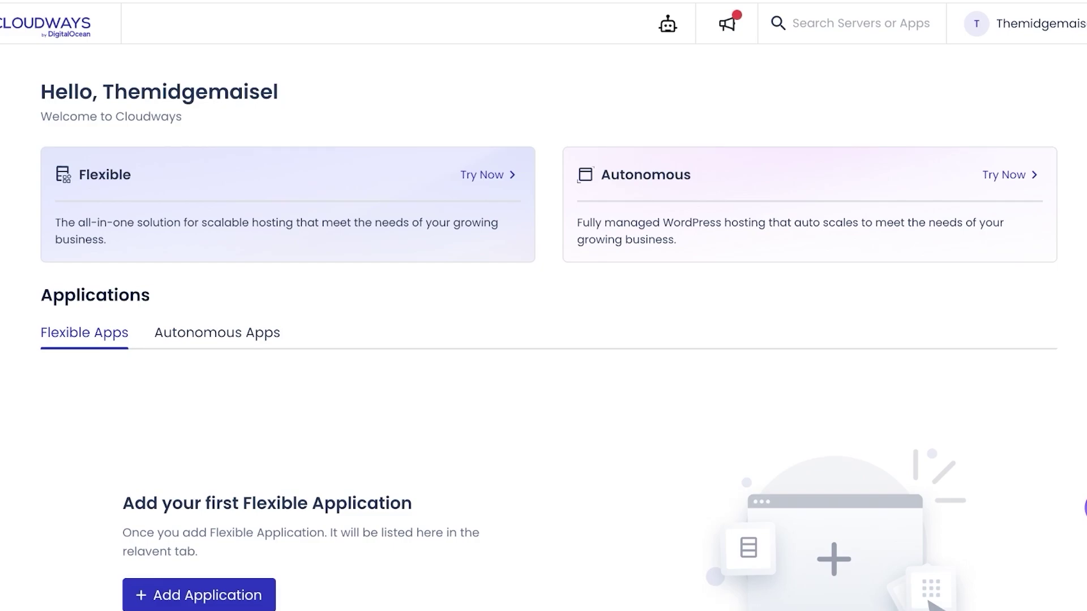
scroll(547, 328, down, 1)
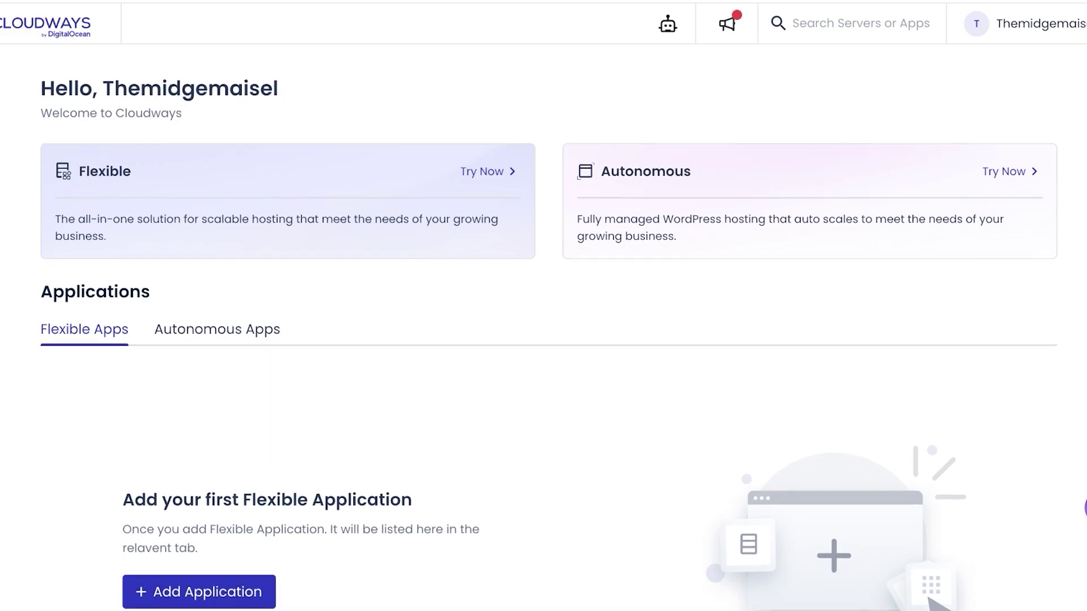
scroll(543, 340, down, 1)
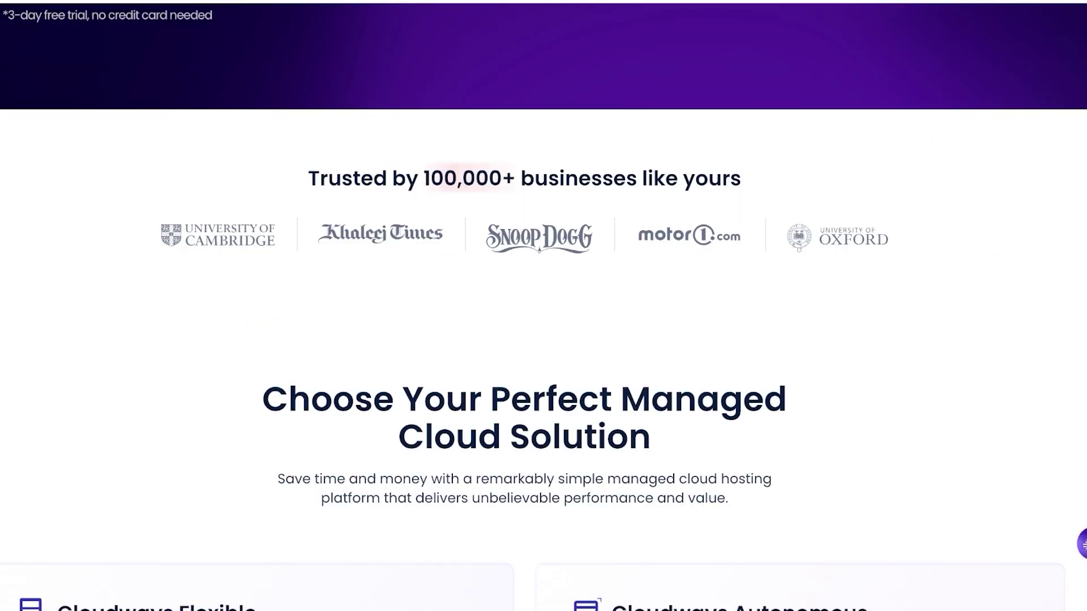
Step: Scroll through the homepage's Flexible and Autonomous plan cards and back to the top
scroll(544, 306, down, 8)
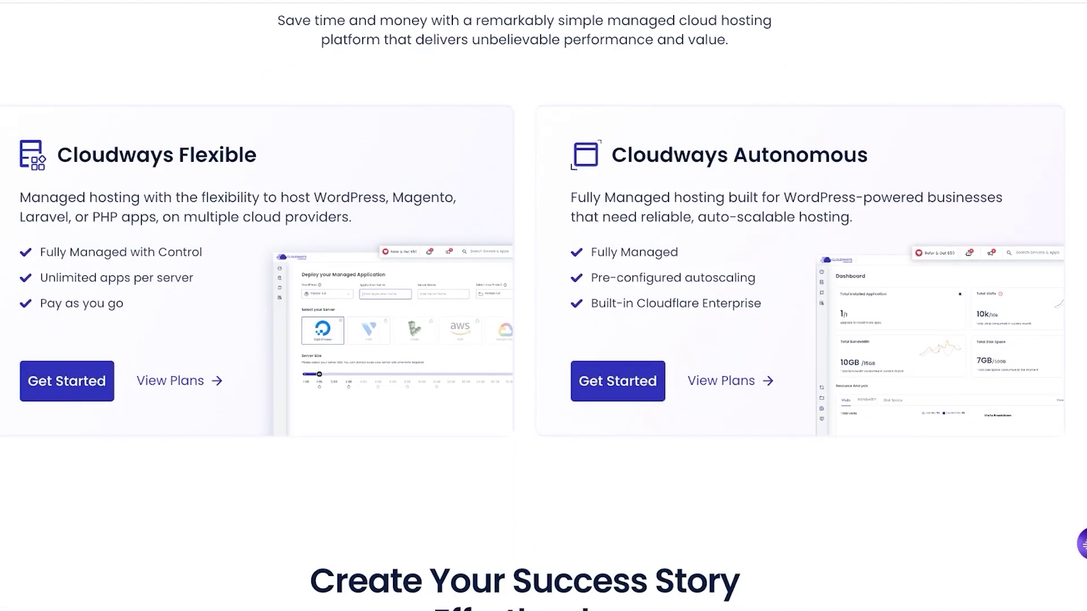
scroll(544, 305, down, 3)
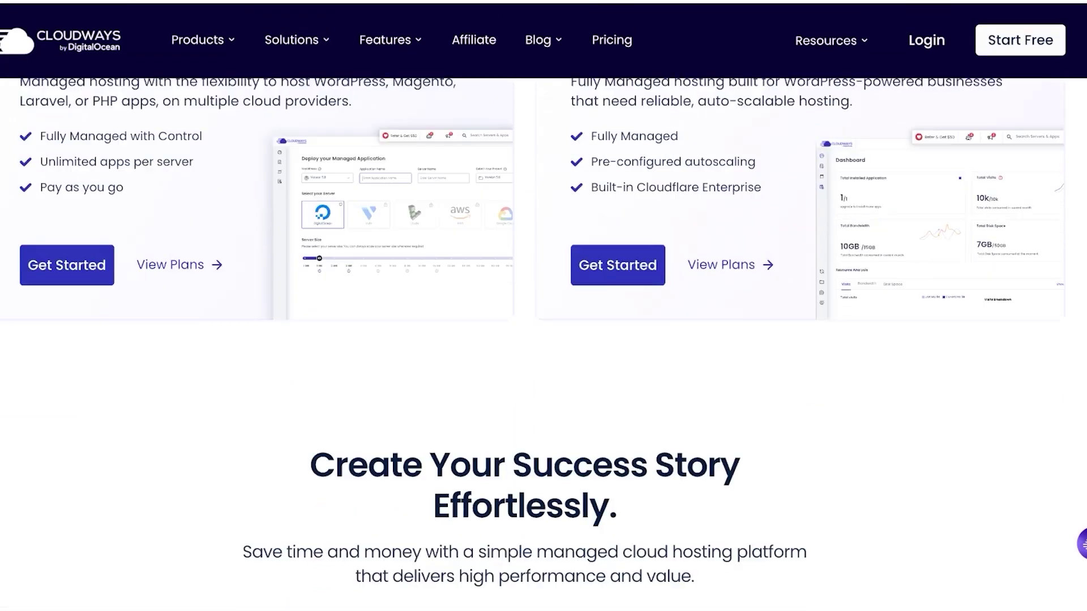
mouse_move(391, 40)
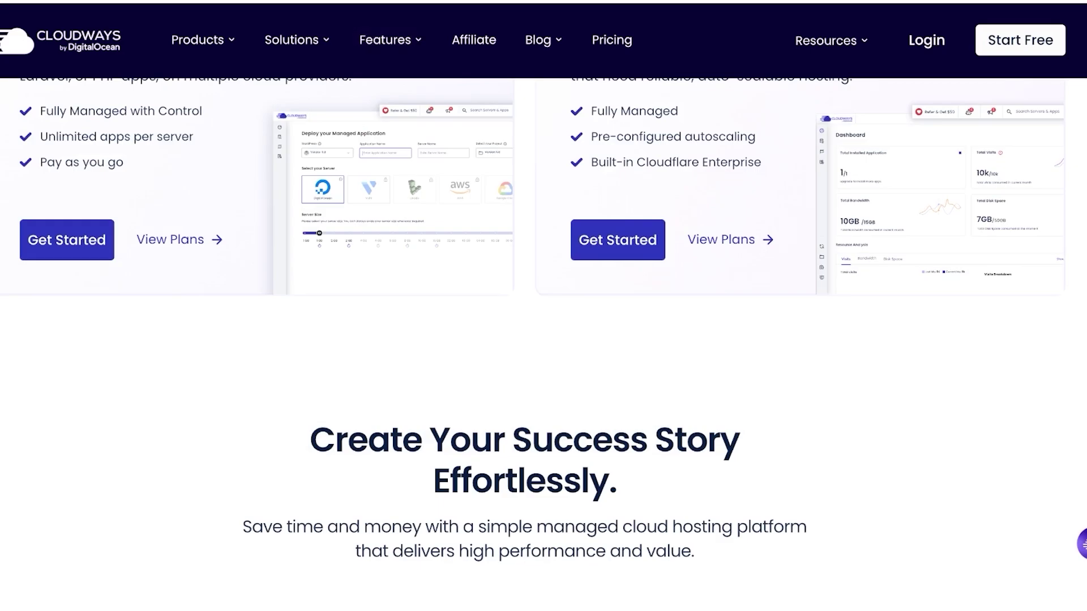
scroll(543, 306, down, 2)
scroll(544, 306, up, 6)
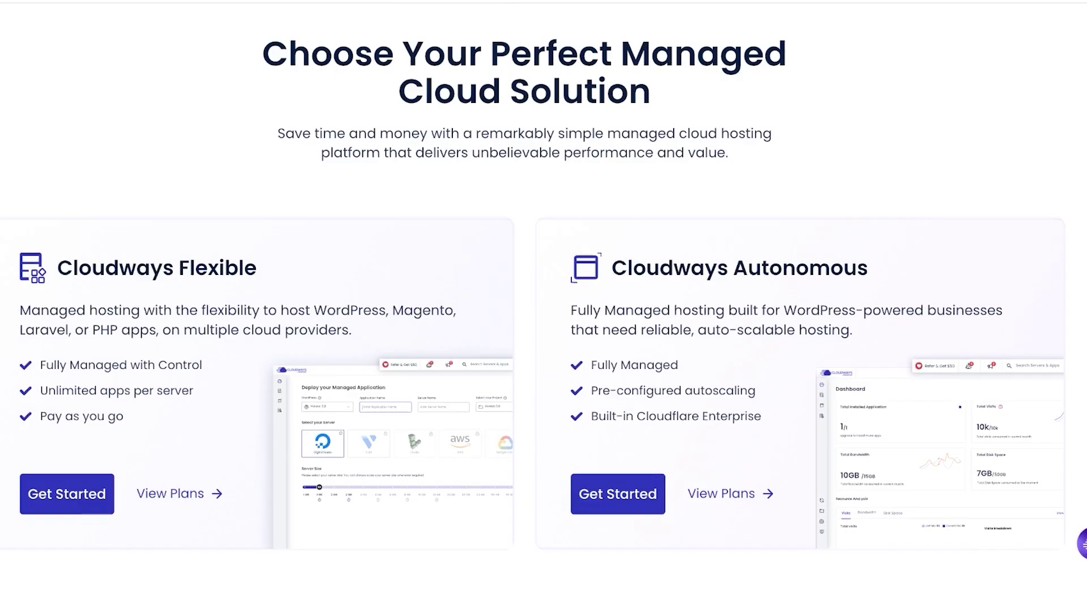
scroll(543, 306, up, 10)
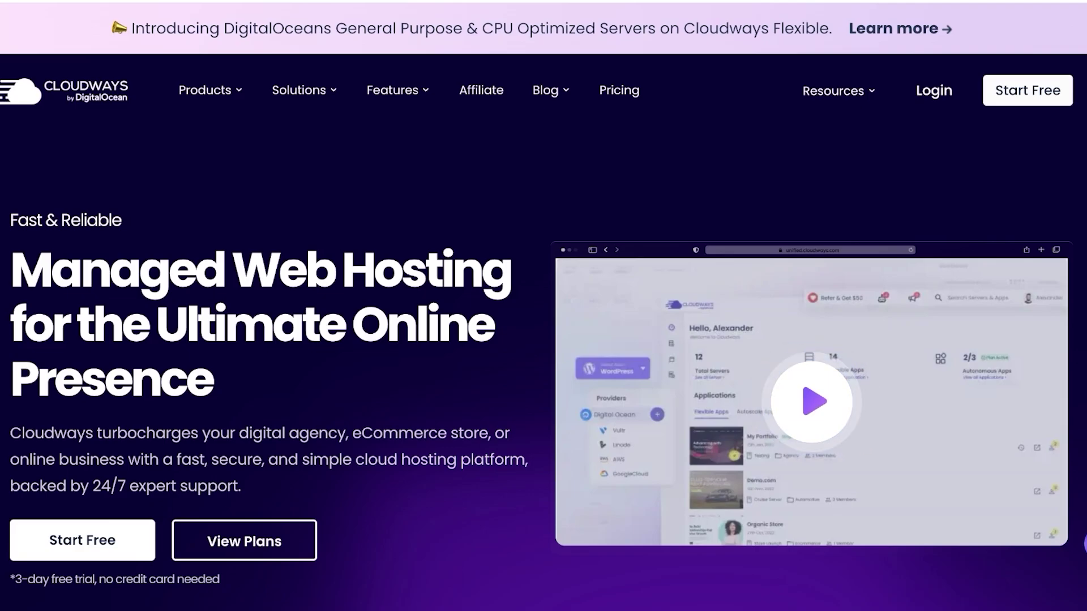
scroll(544, 305, down, 3)
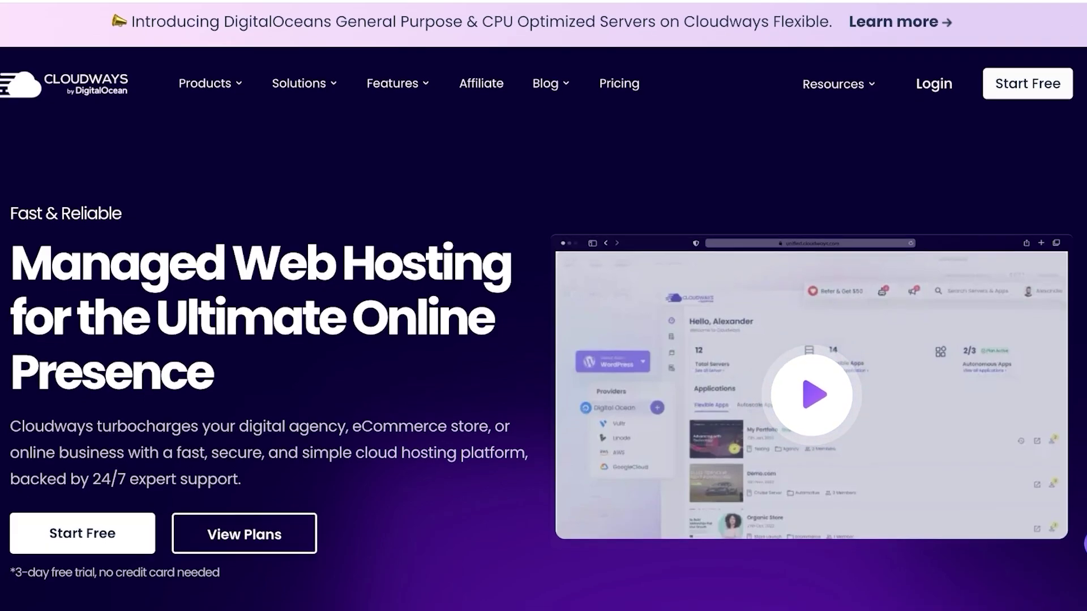
scroll(544, 305, up, 3)
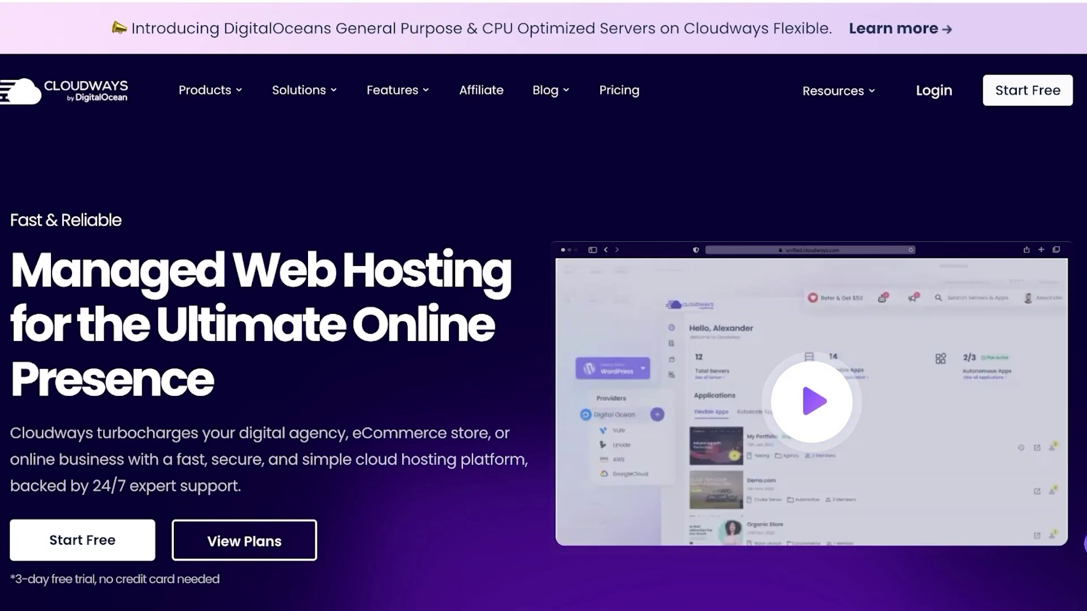
scroll(544, 306, down, 5)
scroll(544, 305, up, 5)
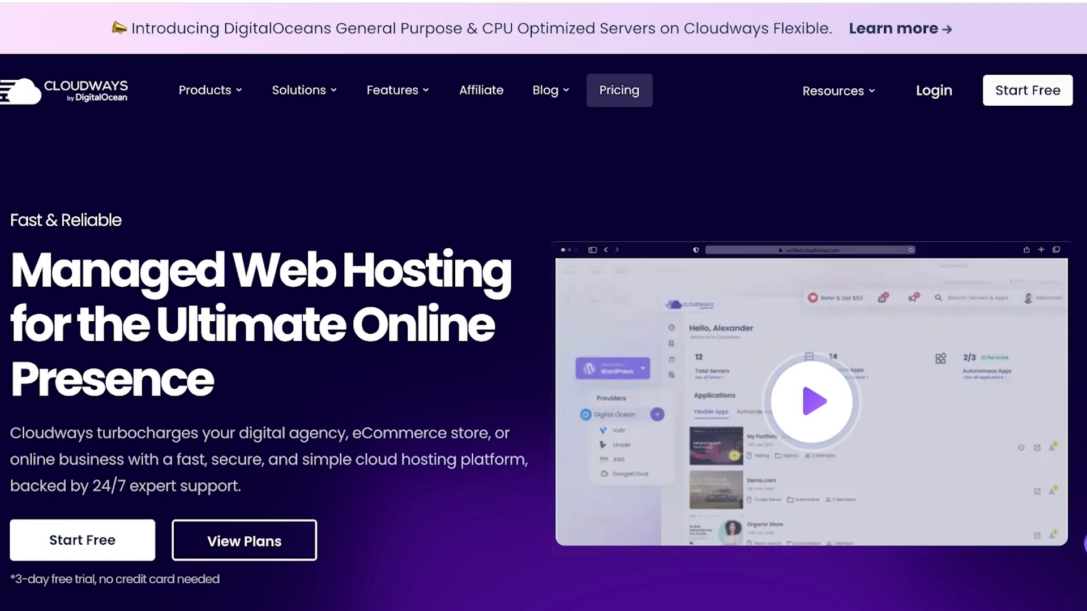
Step: Open the Pricing page and scroll the DigitalOcean Basic table from DO1GB to DO192GB
click(619, 90)
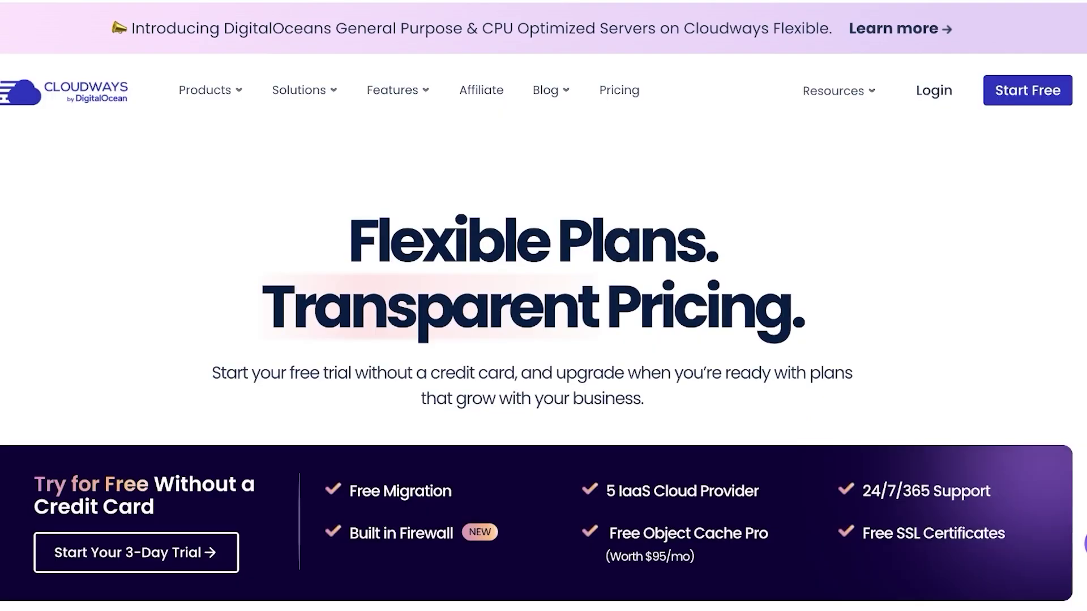
scroll(544, 306, down, 9)
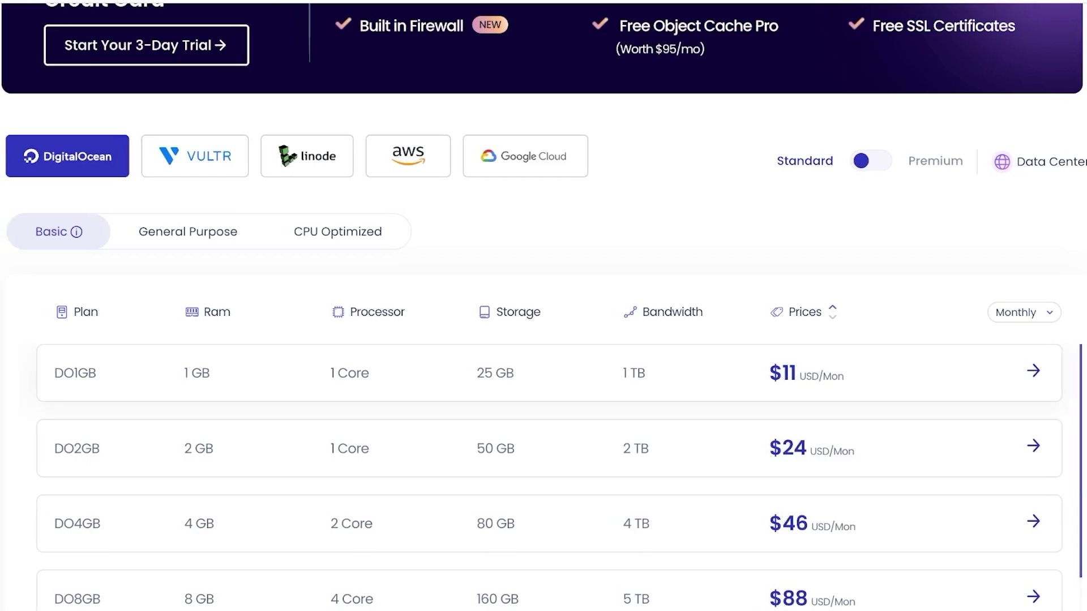
scroll(543, 475, down, 3)
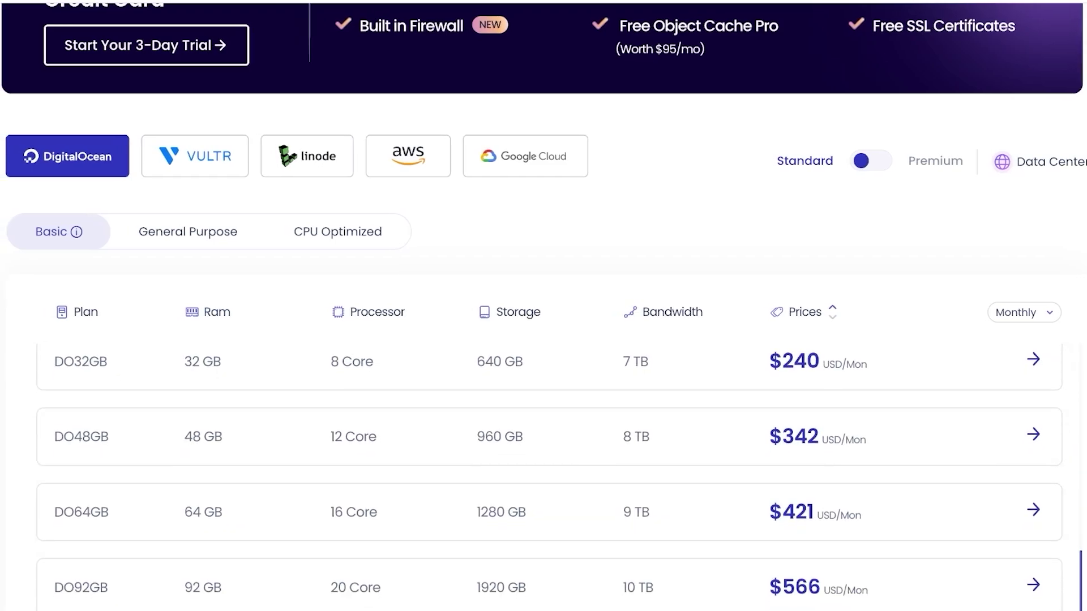
scroll(543, 306, down, 3)
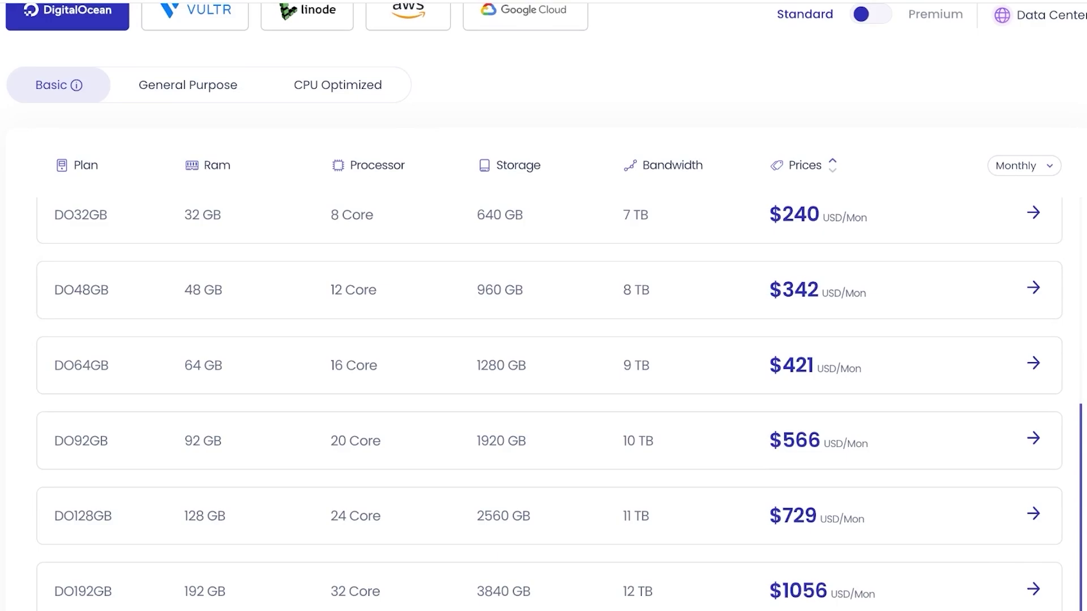
scroll(543, 305, down, 1)
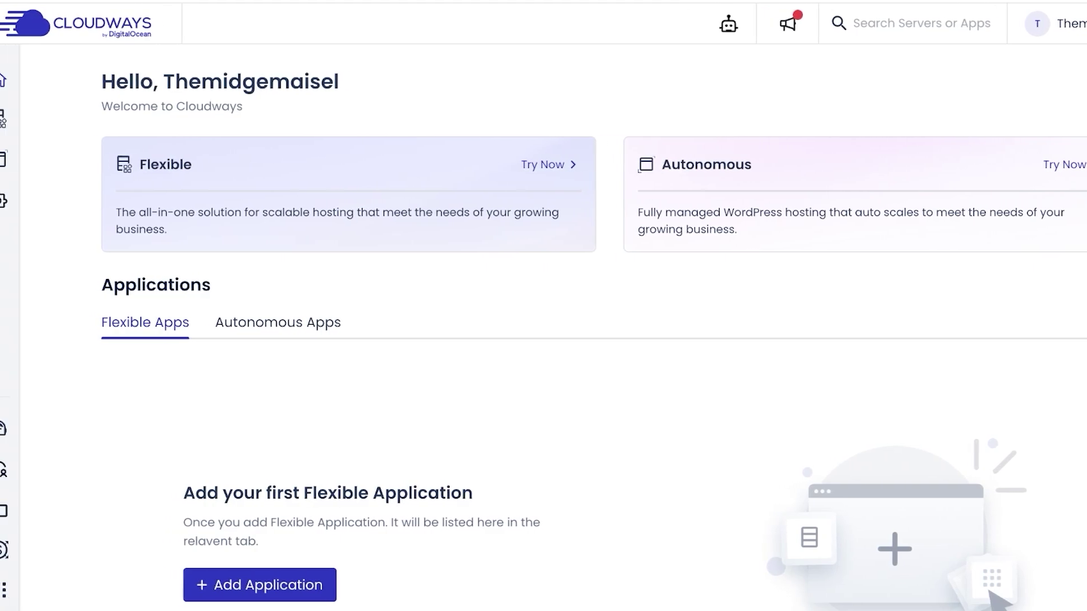
Step: Start a new managed application deployment from the Flexible sidebar flyout's quick action
mouse_move(16, 118)
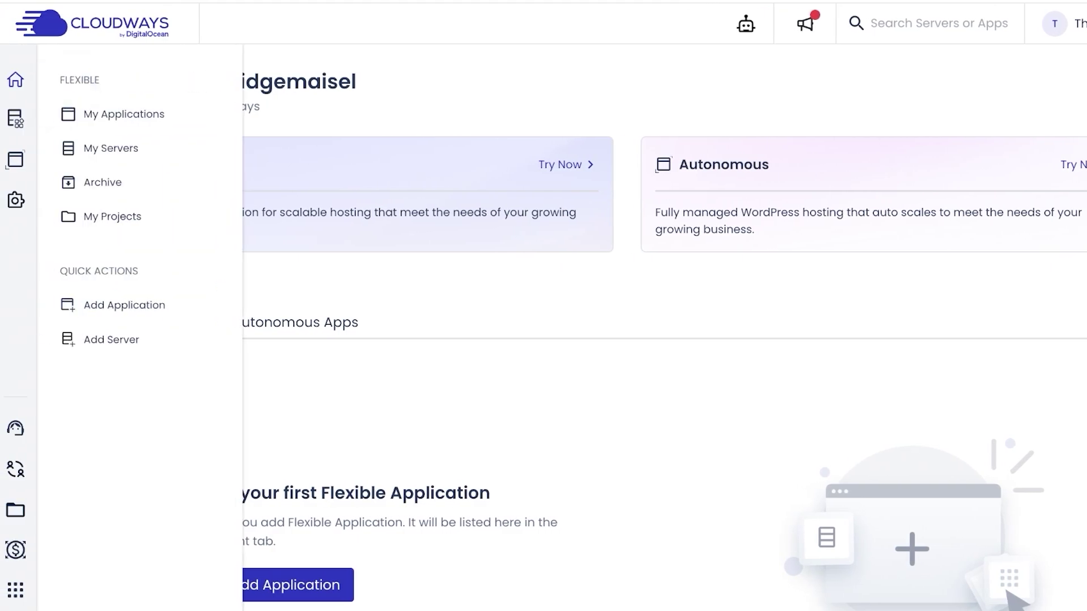
mouse_move(16, 159)
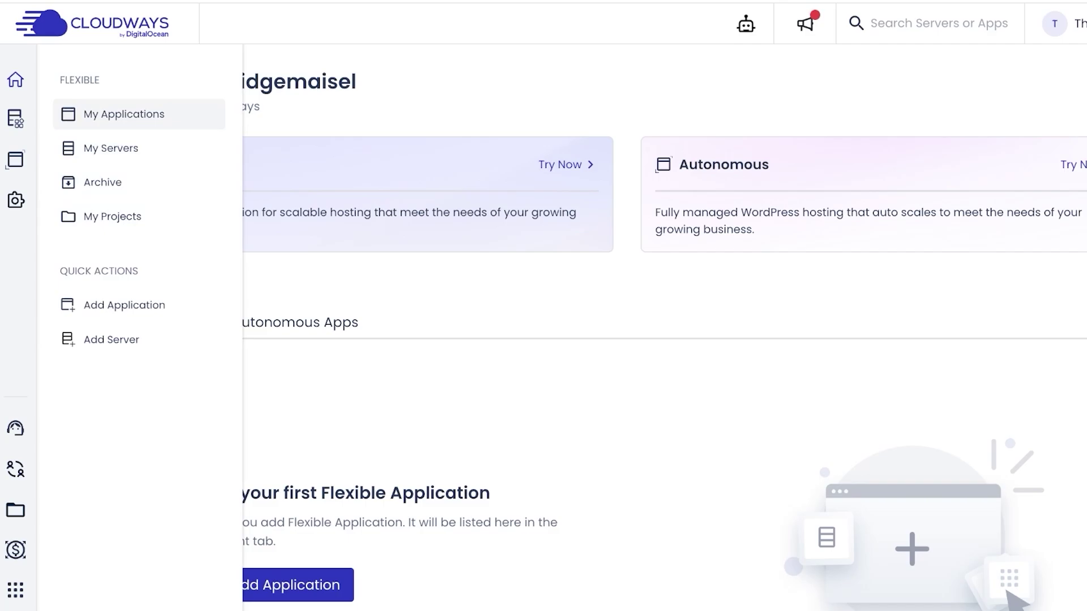
click(111, 148)
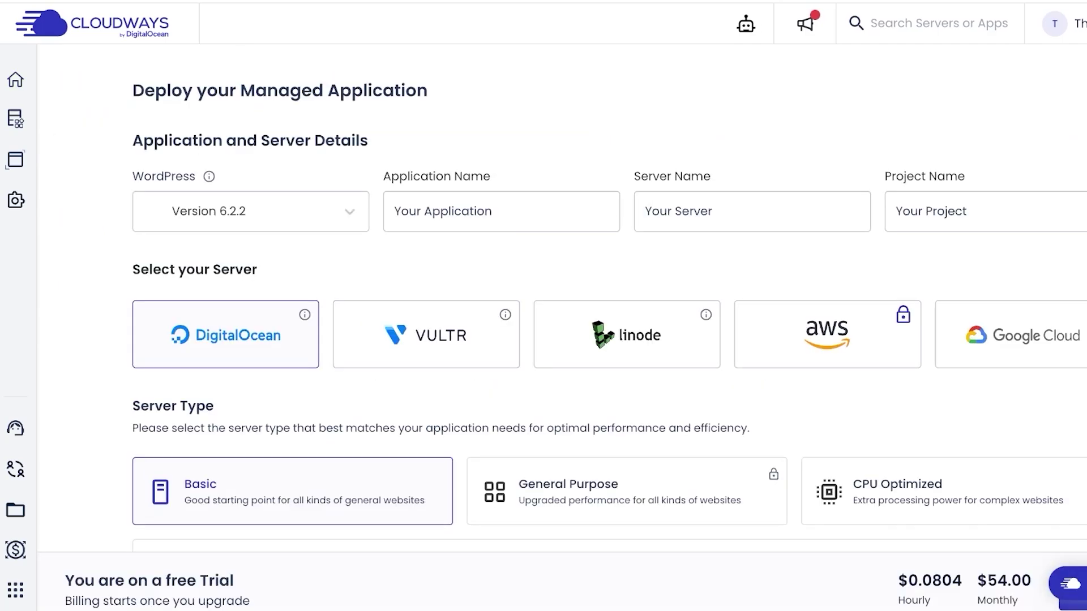
click(250, 212)
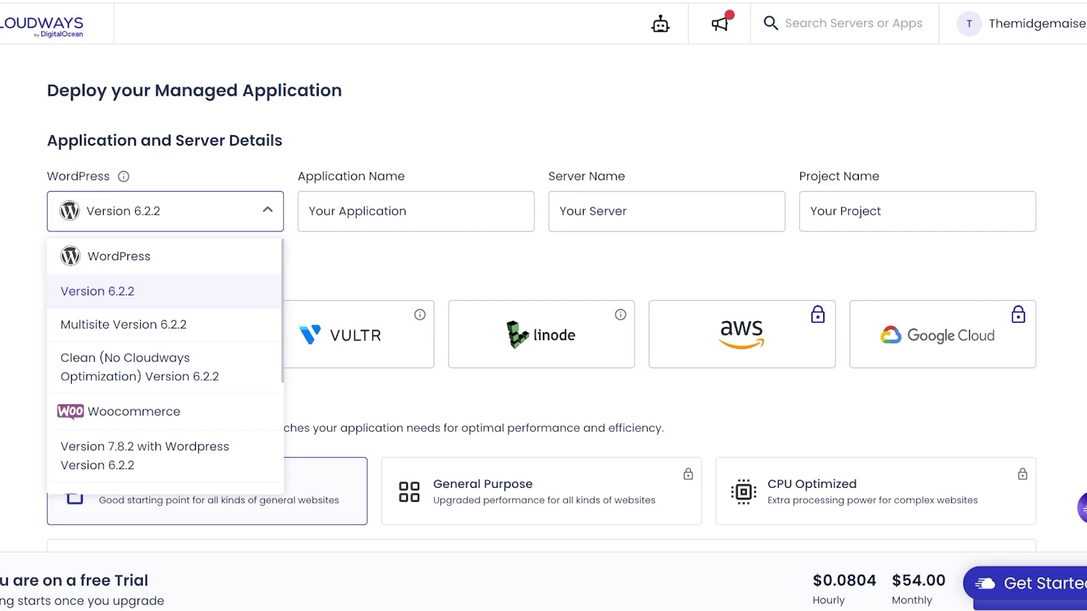
key(Escape)
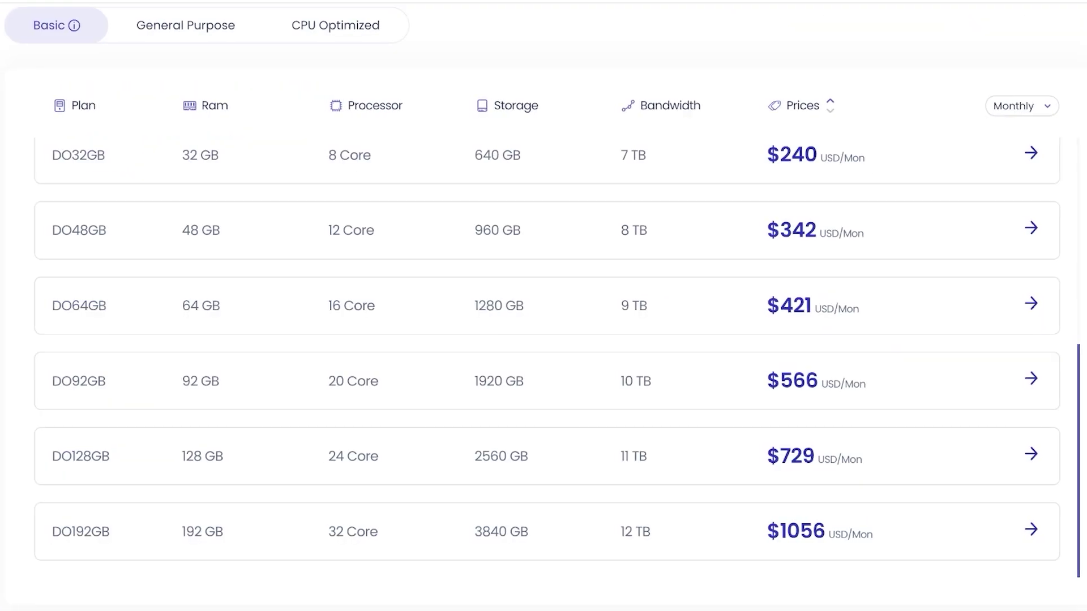
Step: Show the Vultr plan prices on the Pricing page, then switch back to DigitalOcean
scroll(554, 198, up, 15)
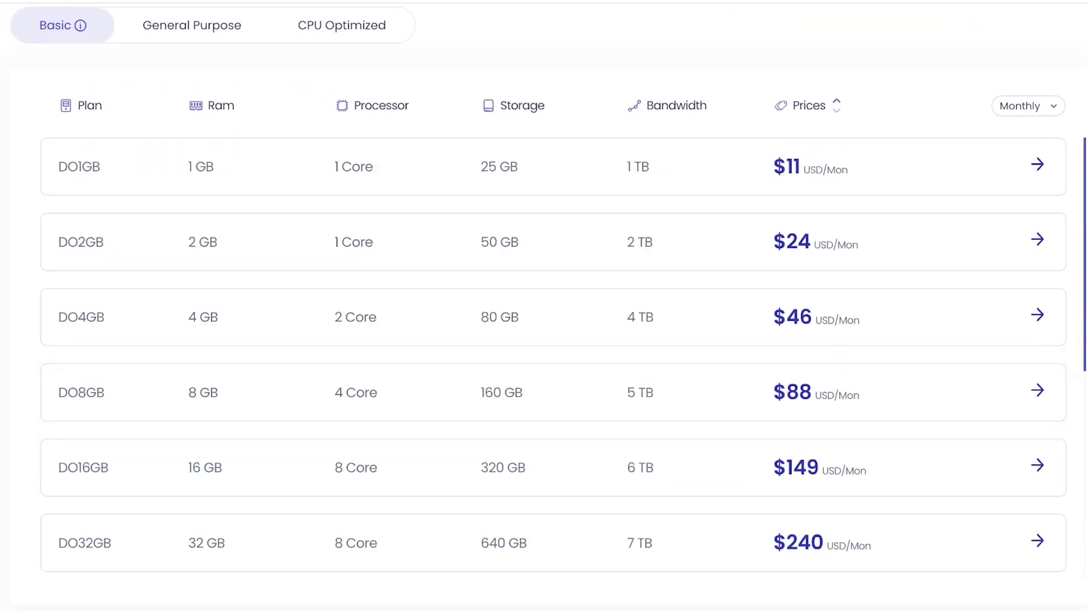
scroll(553, 198, down, 4)
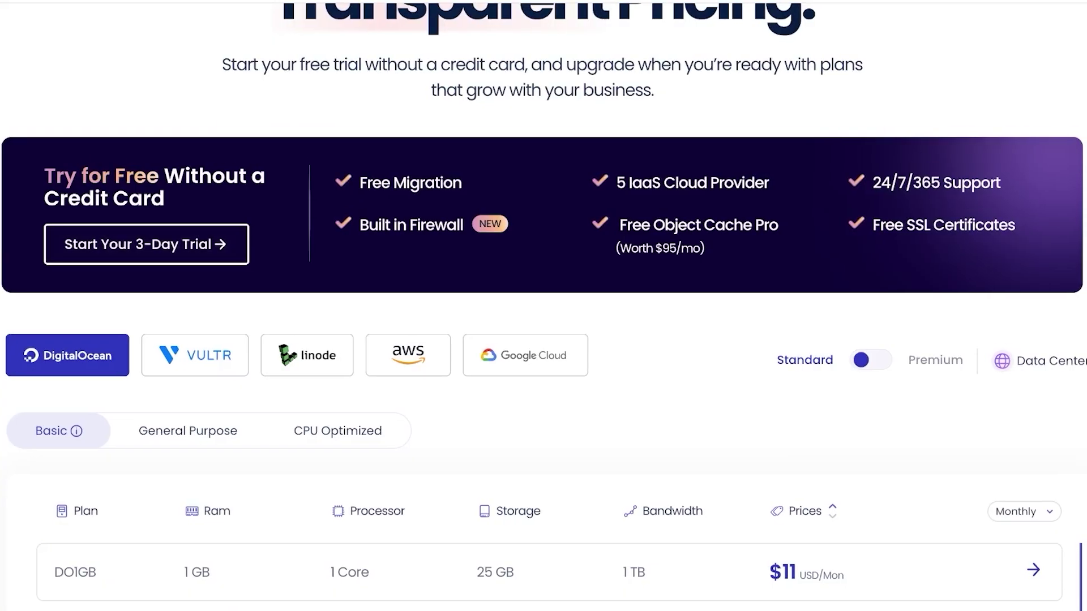
scroll(544, 340, down, 3)
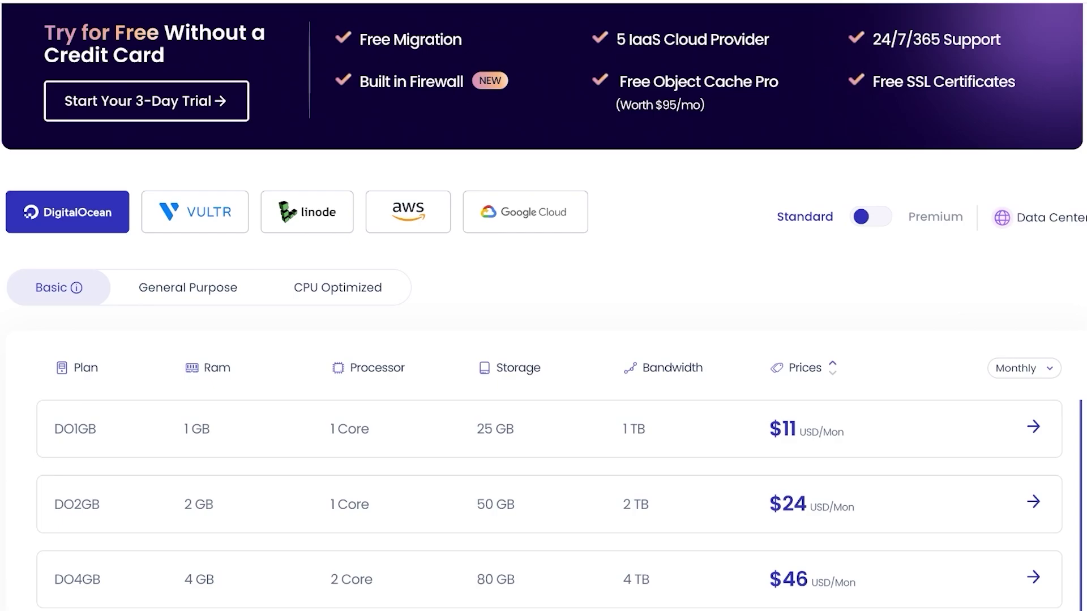
click(194, 212)
click(67, 213)
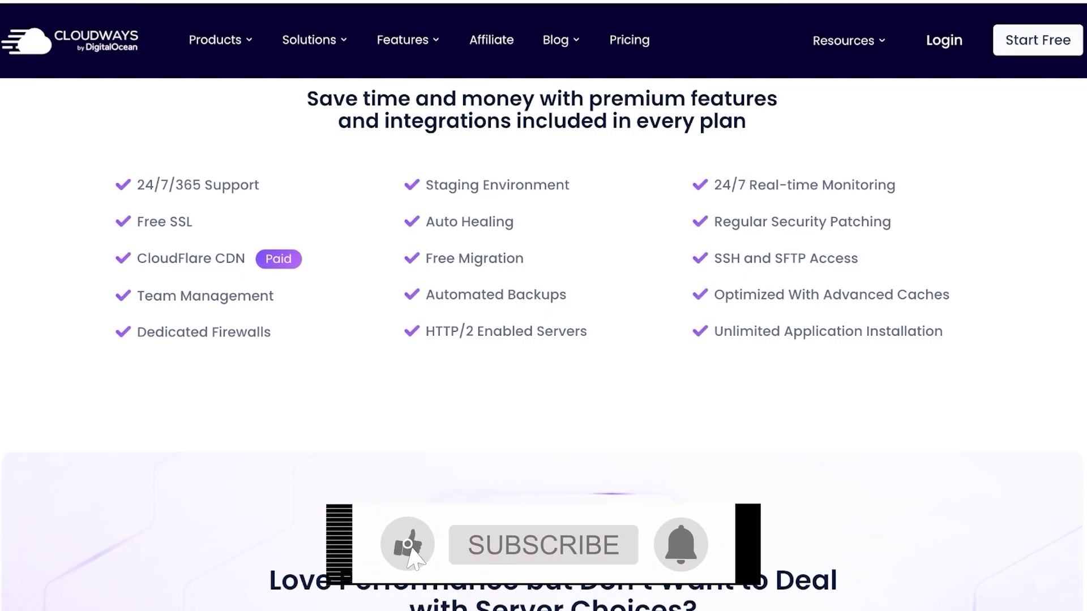
Step: Scroll past the included-features grid down to the DigitalOcean Basic plan table
scroll(543, 340, down, 1)
scroll(544, 340, down, 6)
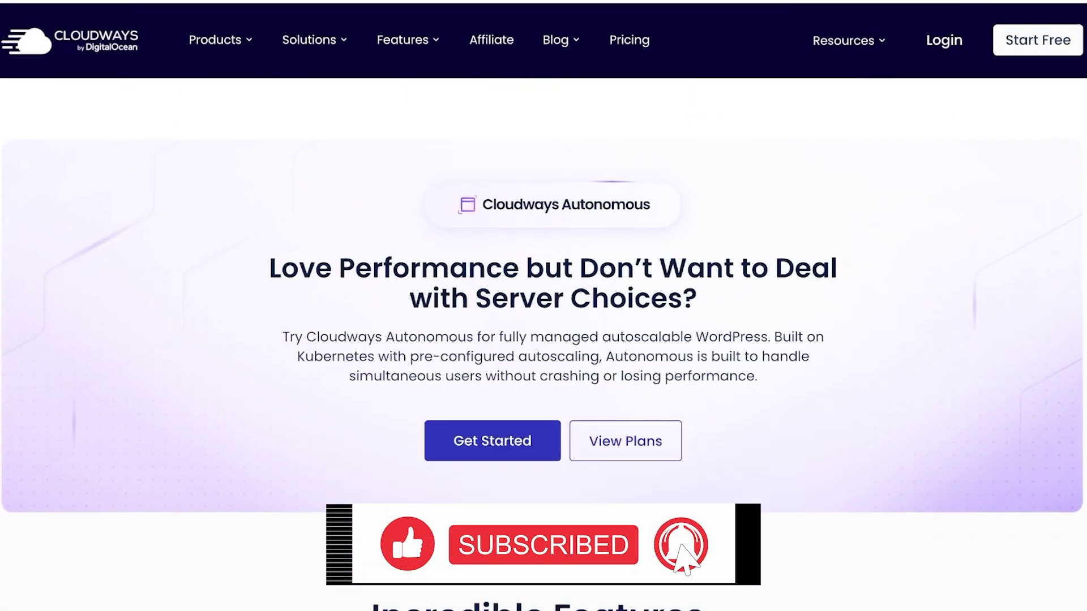
scroll(544, 339, down, 4)
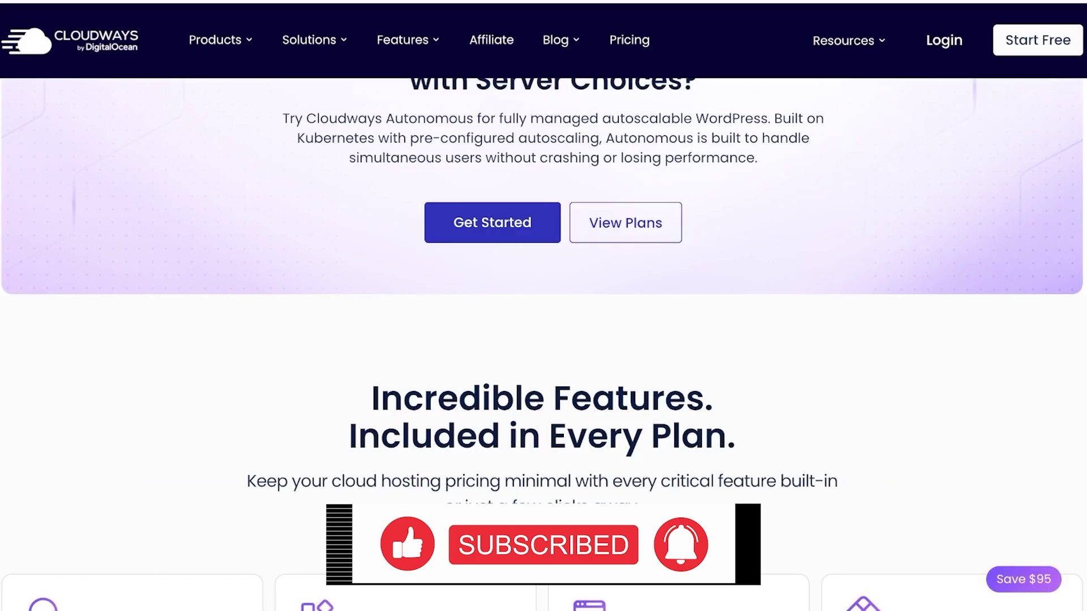
scroll(544, 340, down, 5)
scroll(543, 341, up, 2)
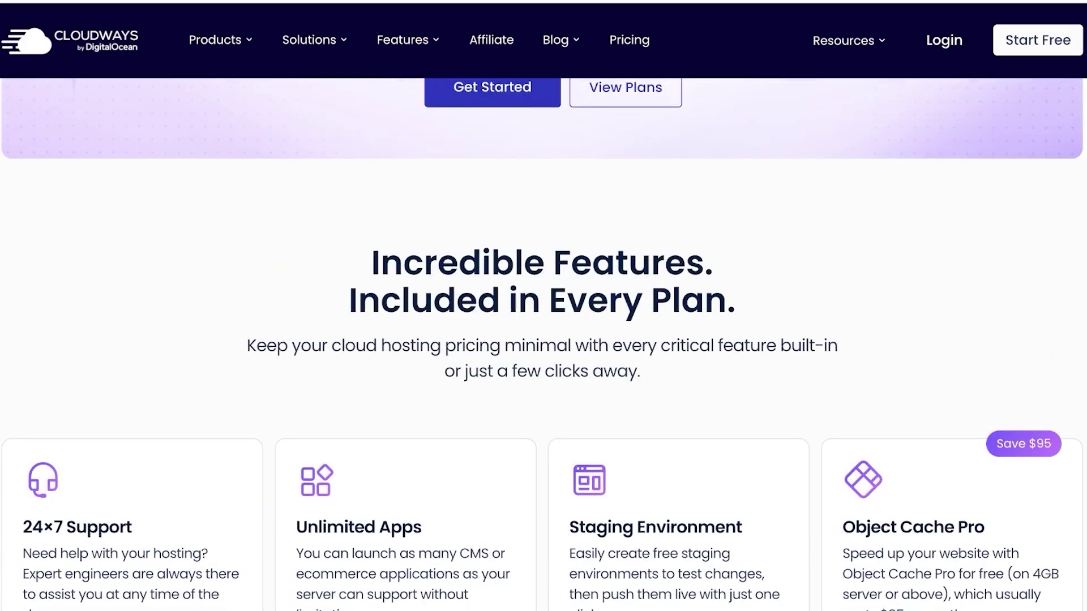
scroll(544, 340, down, 4)
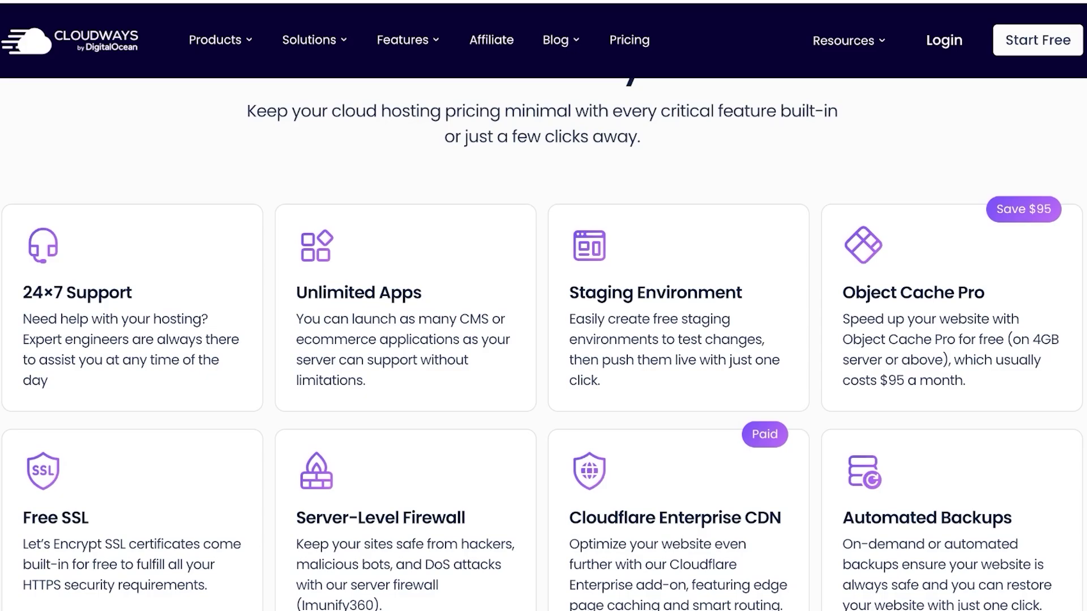
scroll(542, 344, down, 1)
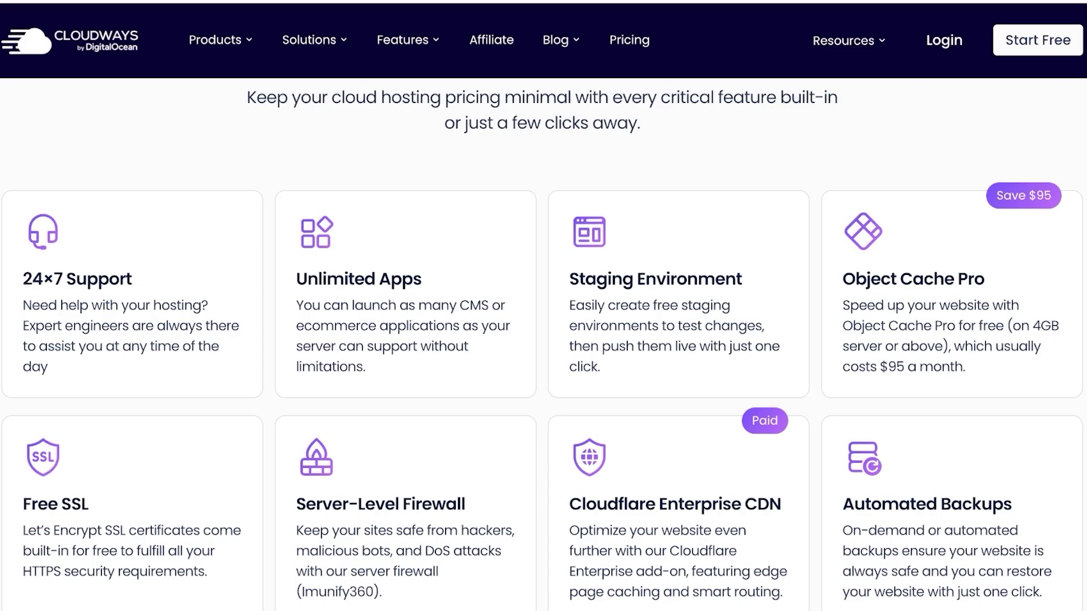
scroll(543, 345, down, 1)
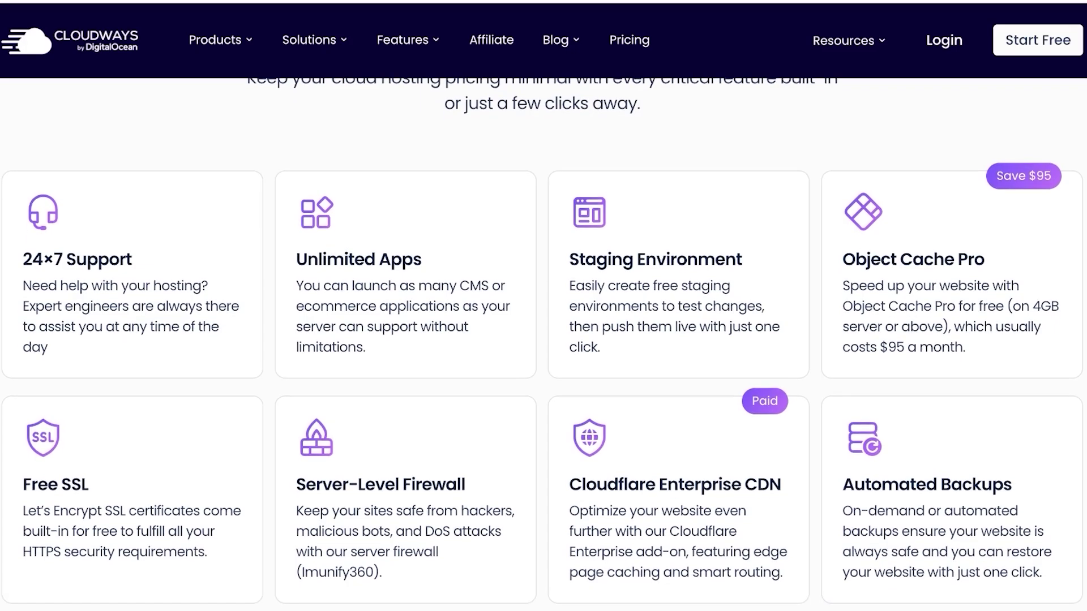
scroll(543, 340, down, 2)
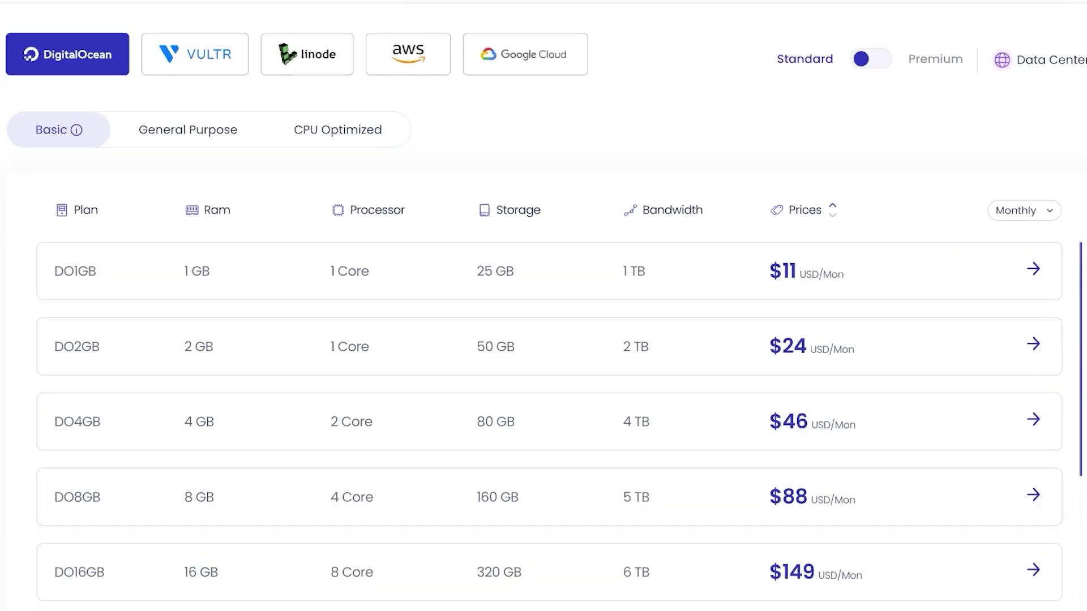
Step: Compare the Vultr, Linode, AWS and Google Cloud plan tables, then return to DigitalOcean
scroll(544, 343, up, 2)
scroll(544, 343, down, 1)
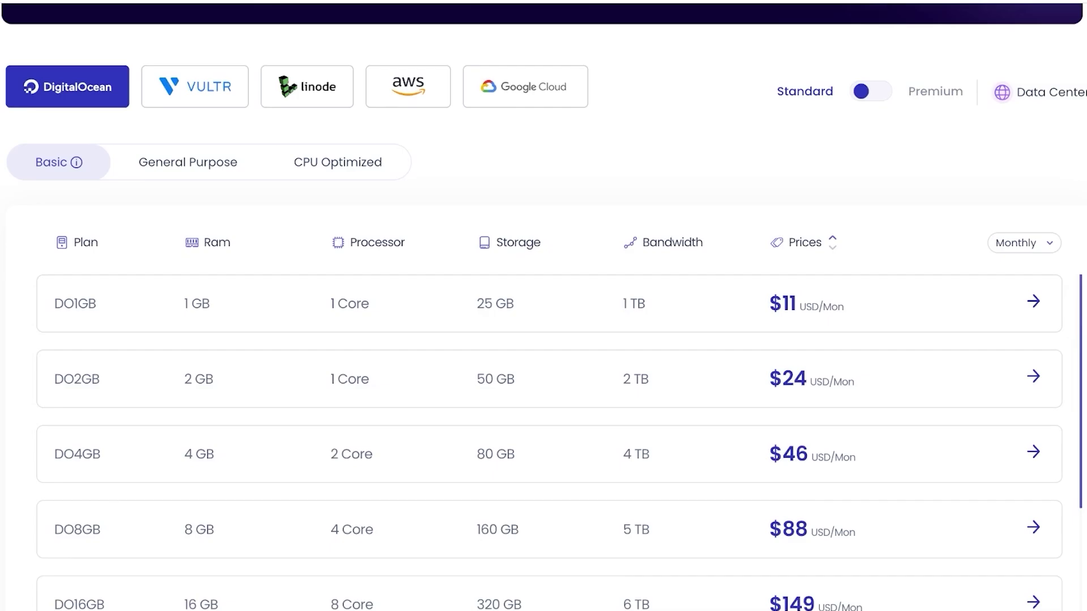
click(195, 87)
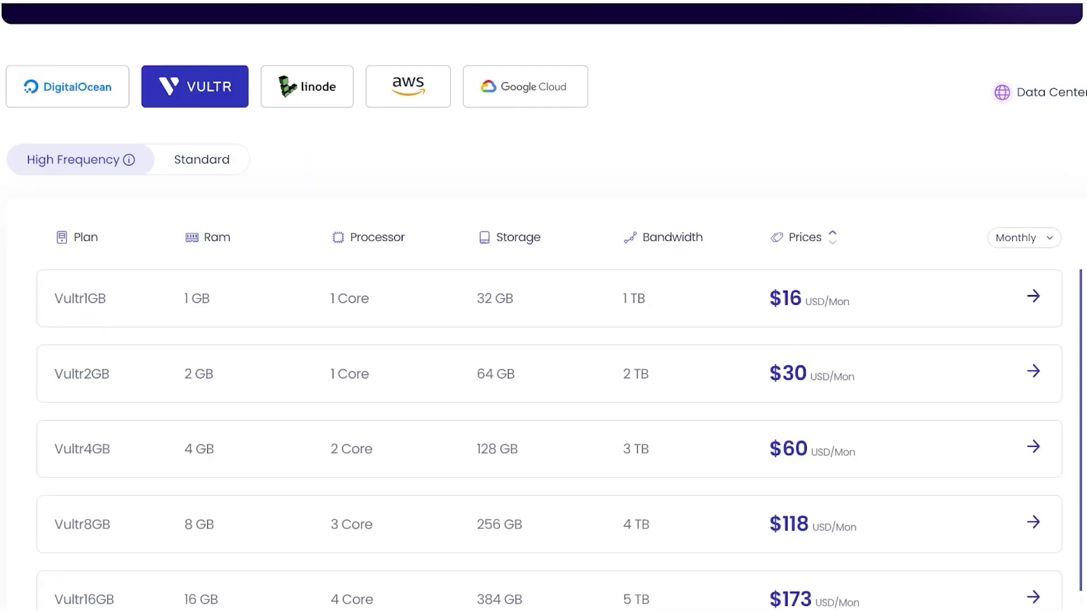
click(307, 86)
click(408, 86)
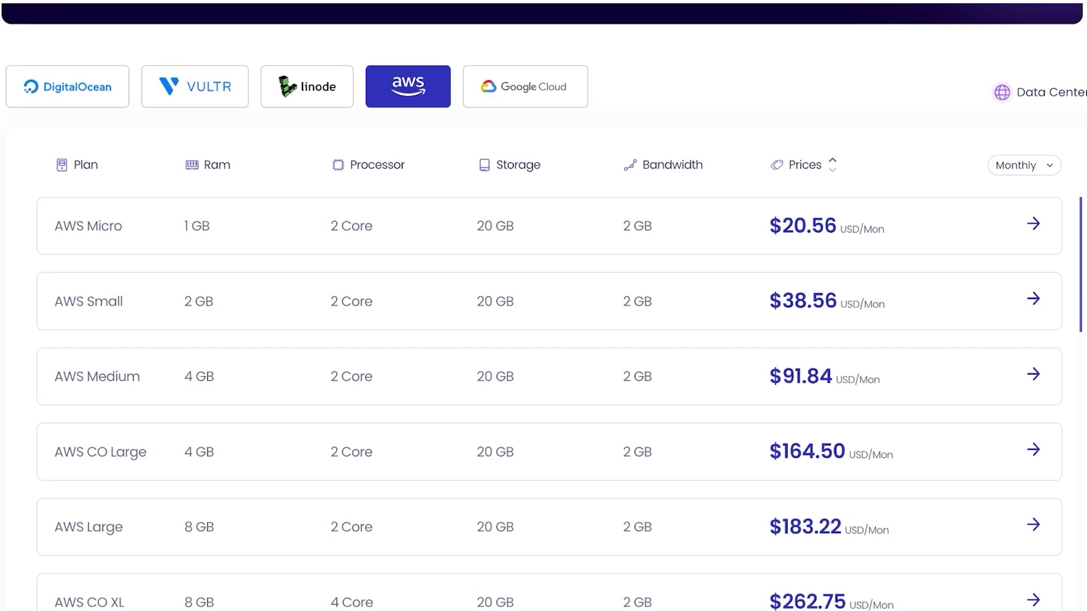
click(525, 85)
click(67, 86)
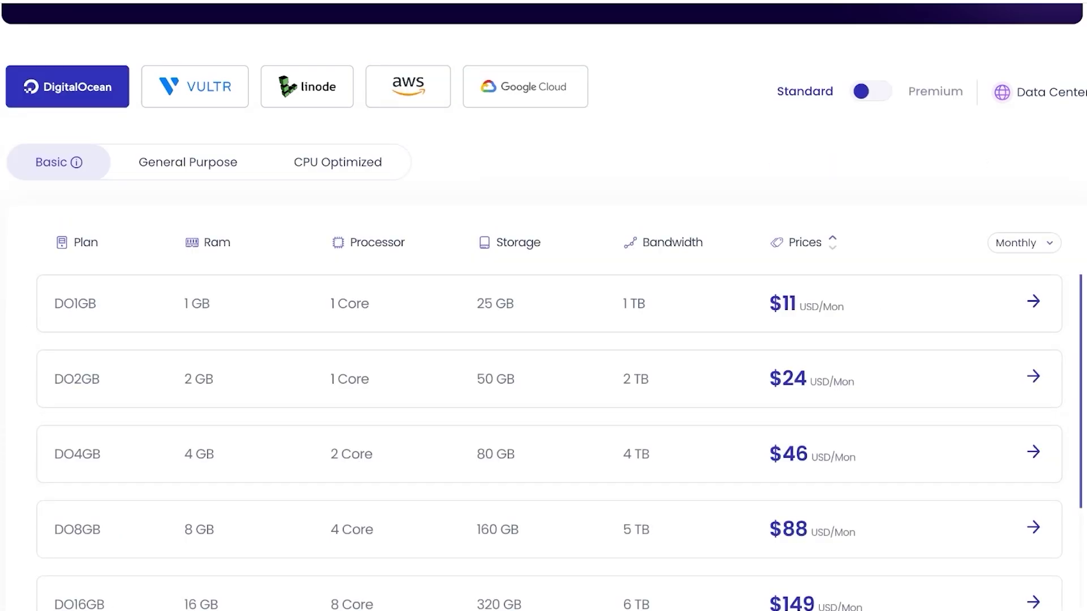
Step: Preview General Purpose and CPU Optimized plans, then show Basic plans at Premium prices
click(188, 162)
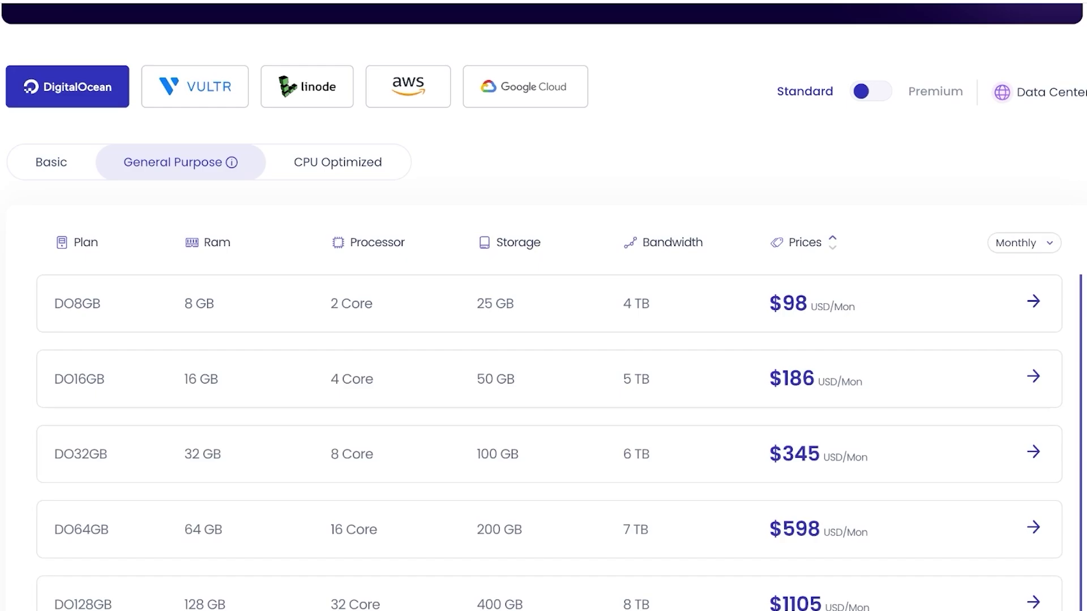
click(338, 162)
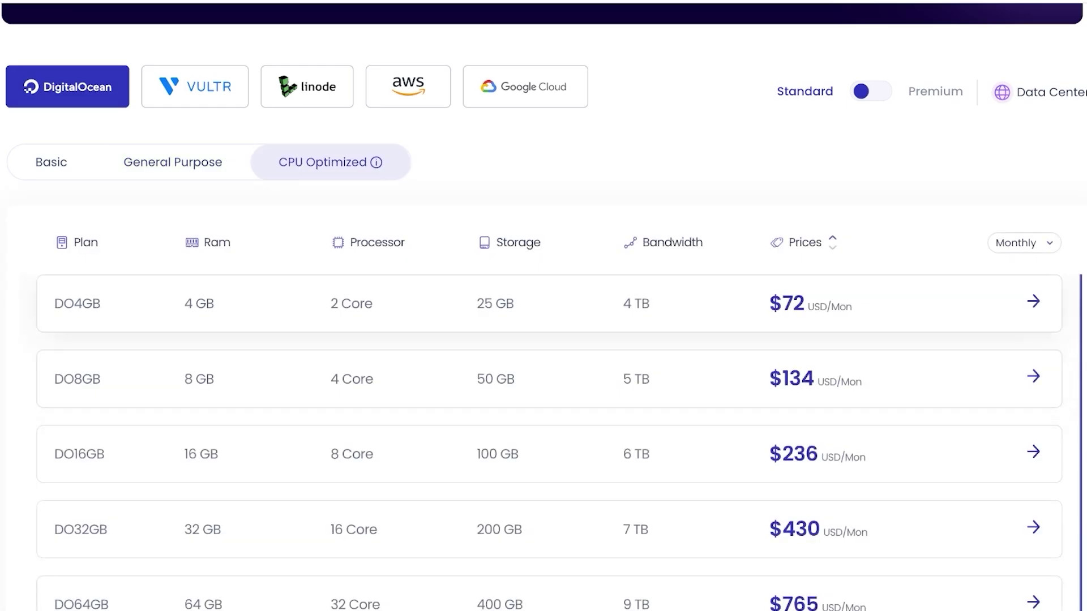
click(51, 162)
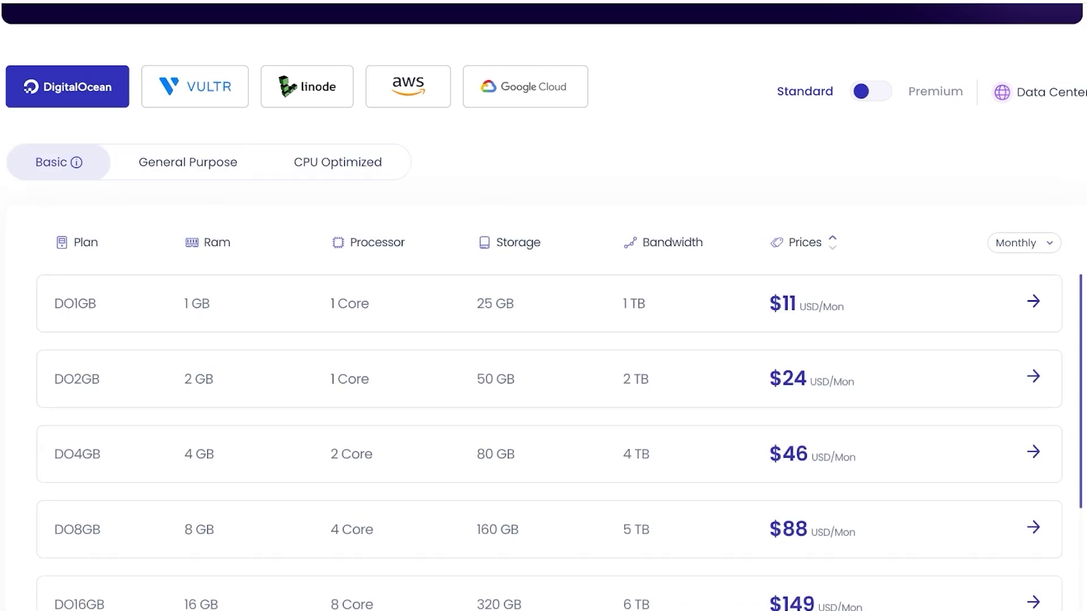
click(870, 92)
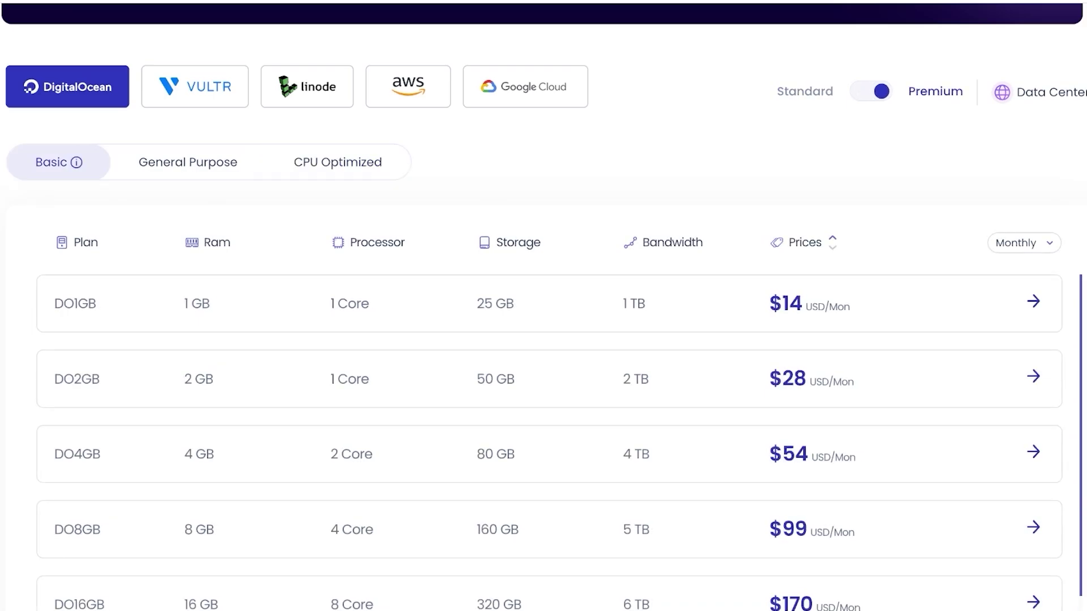
Step: Review Vultr High Frequency and Standard plans, then the Linode, AWS and Google Cloud tables
click(195, 87)
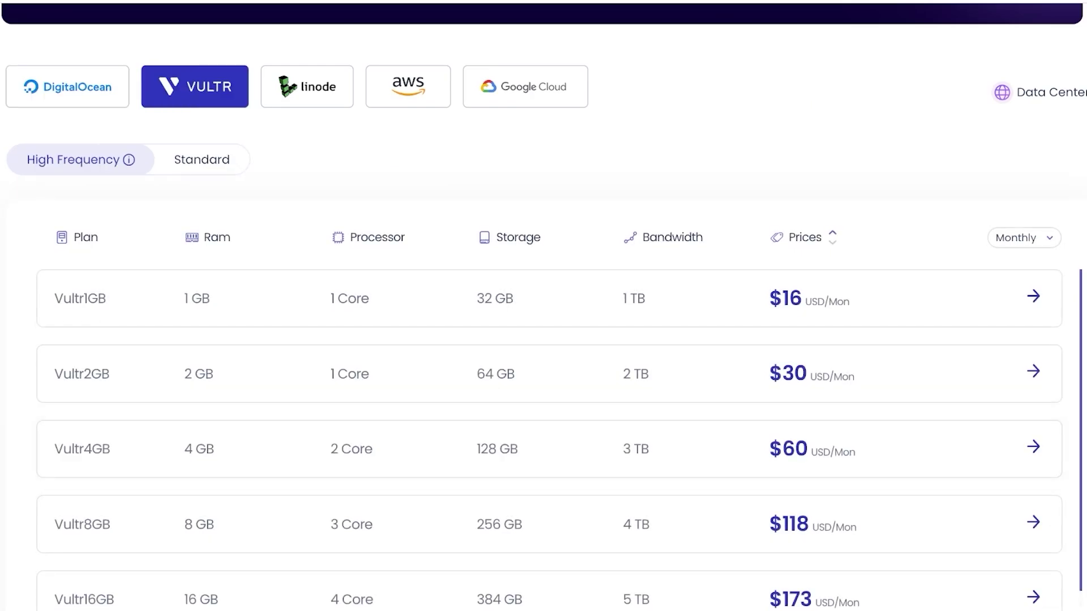
click(221, 159)
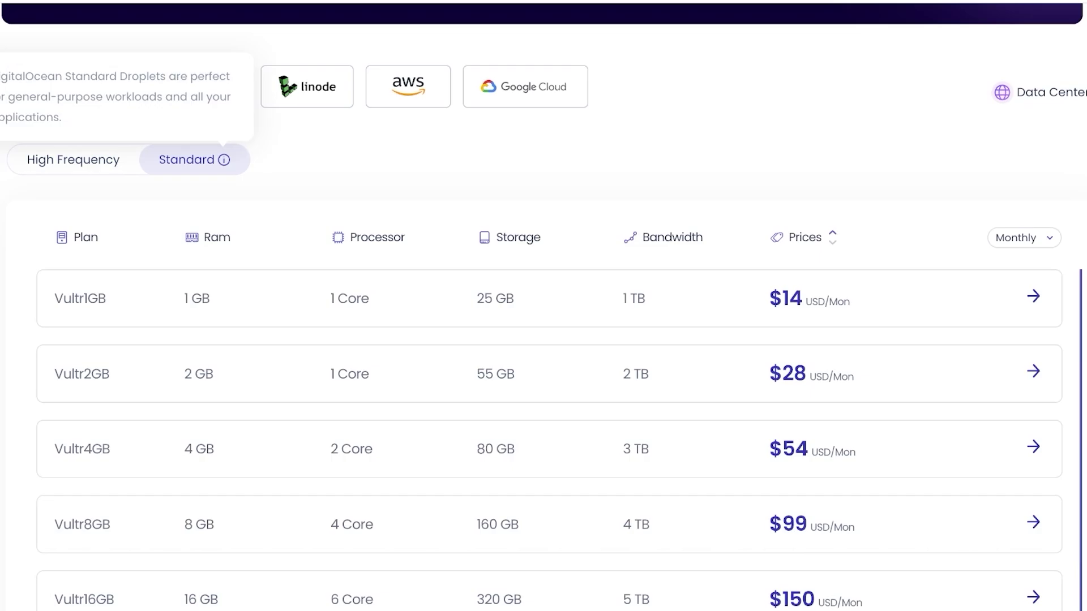
click(74, 159)
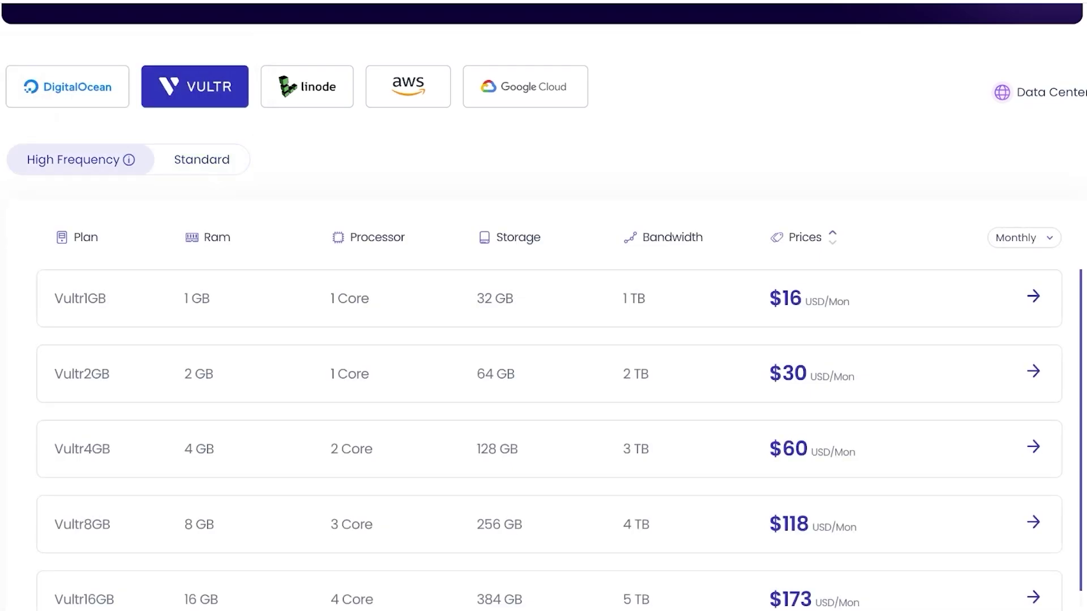
click(306, 86)
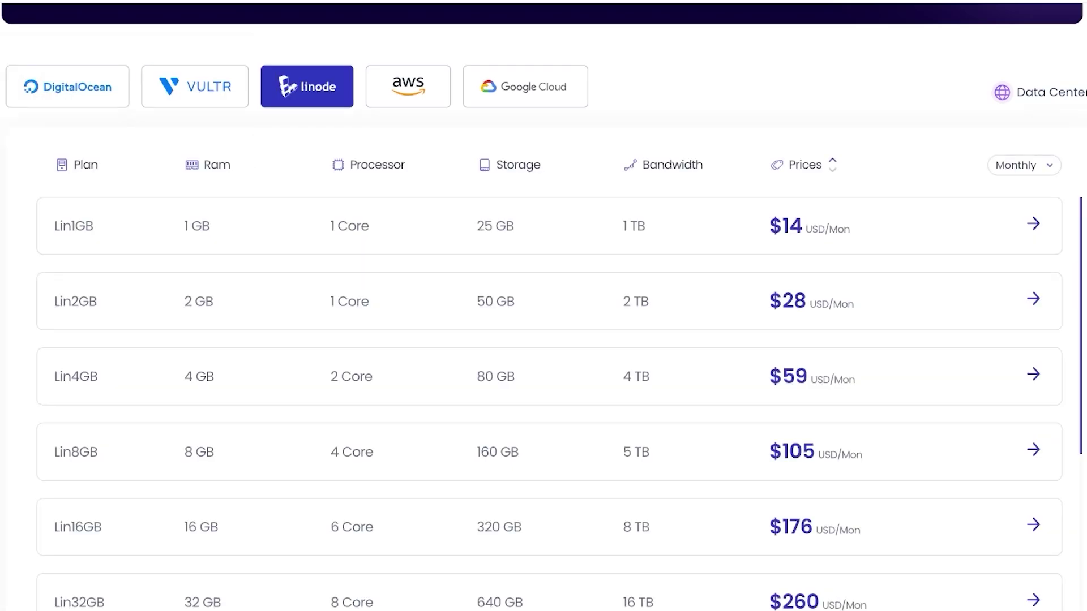
click(408, 86)
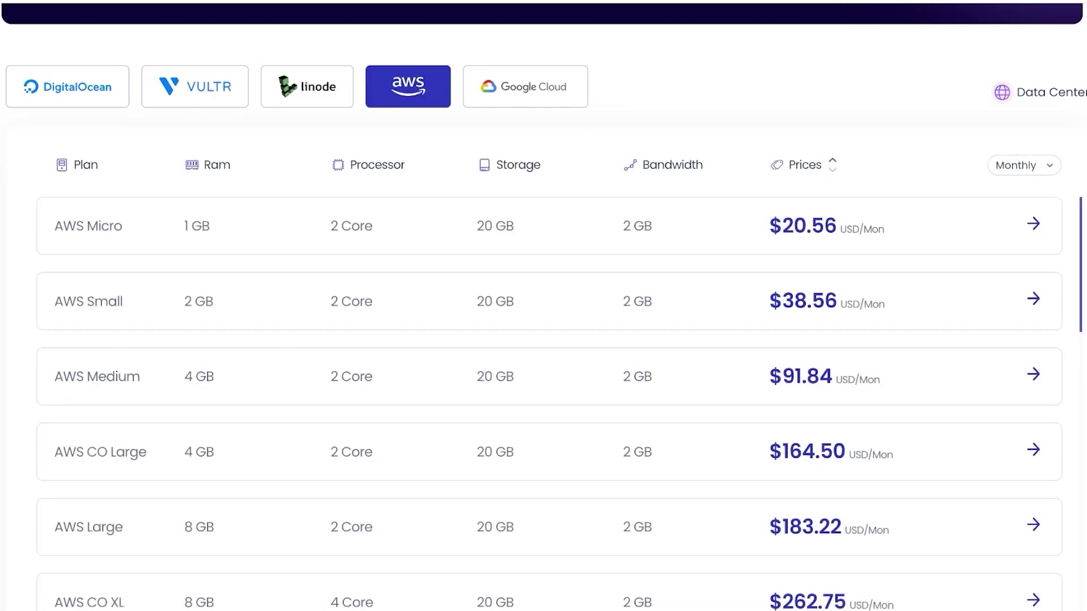
click(526, 86)
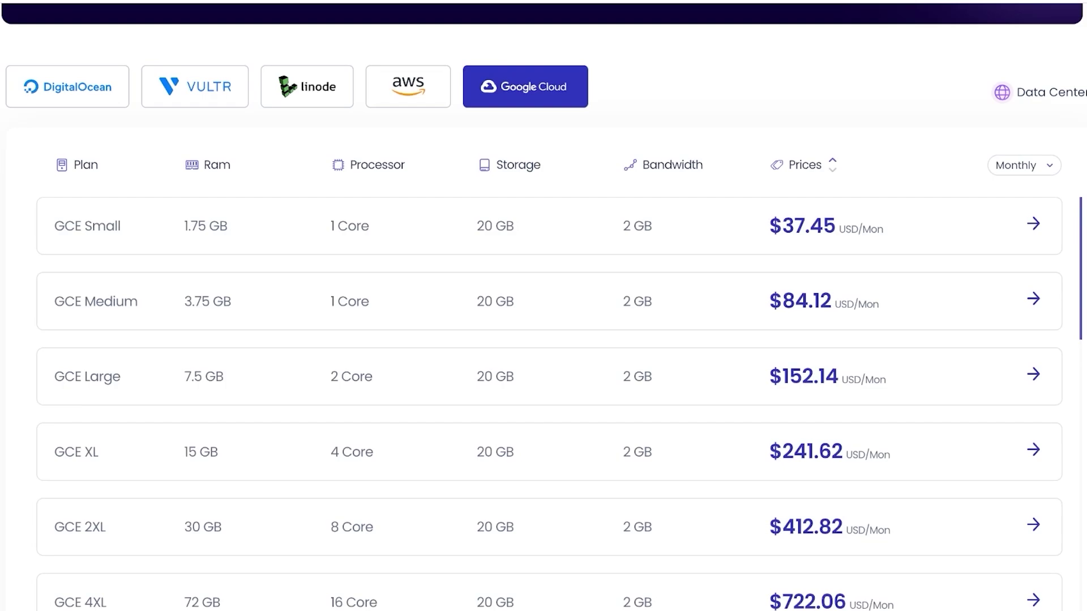
scroll(543, 339, up, 10)
mouse_move(221, 91)
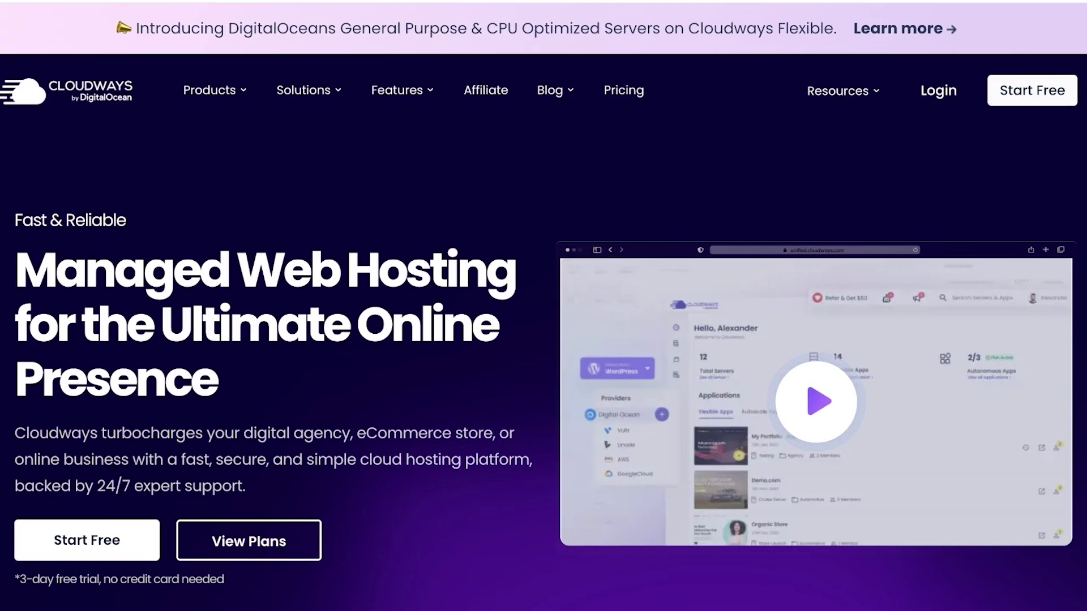
Step: Scroll down and back up through the Cloudways homepage content
scroll(544, 339, down, 2)
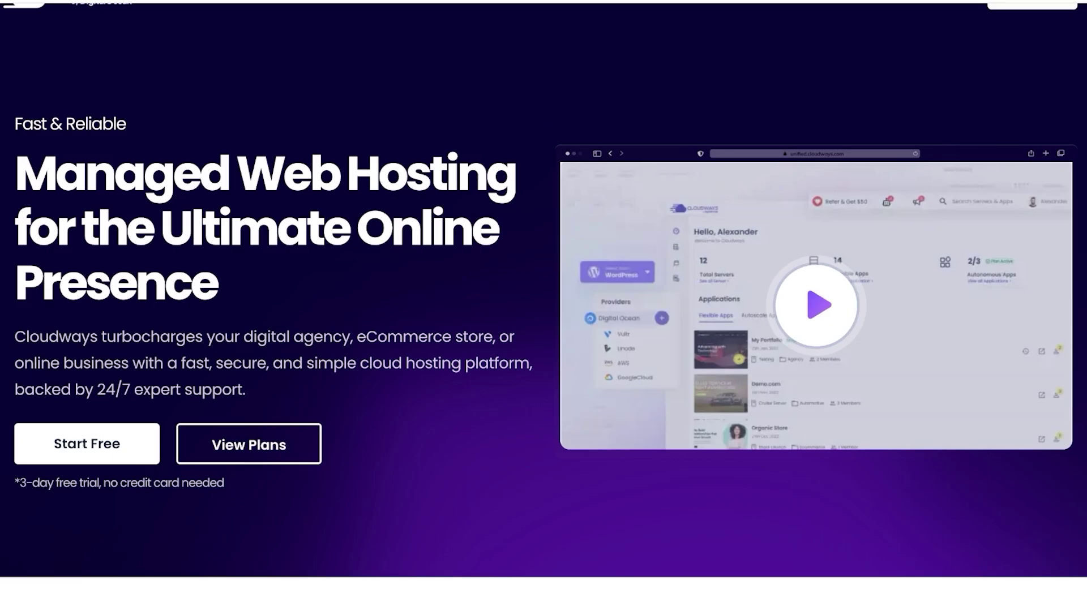
scroll(544, 306, up, 2)
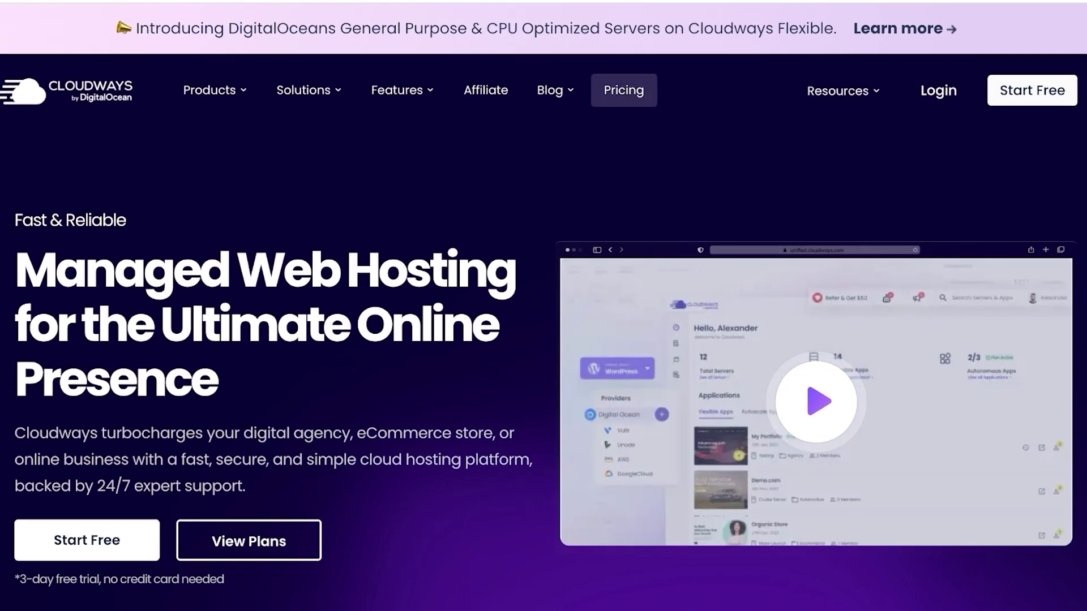
scroll(543, 306, down, 5)
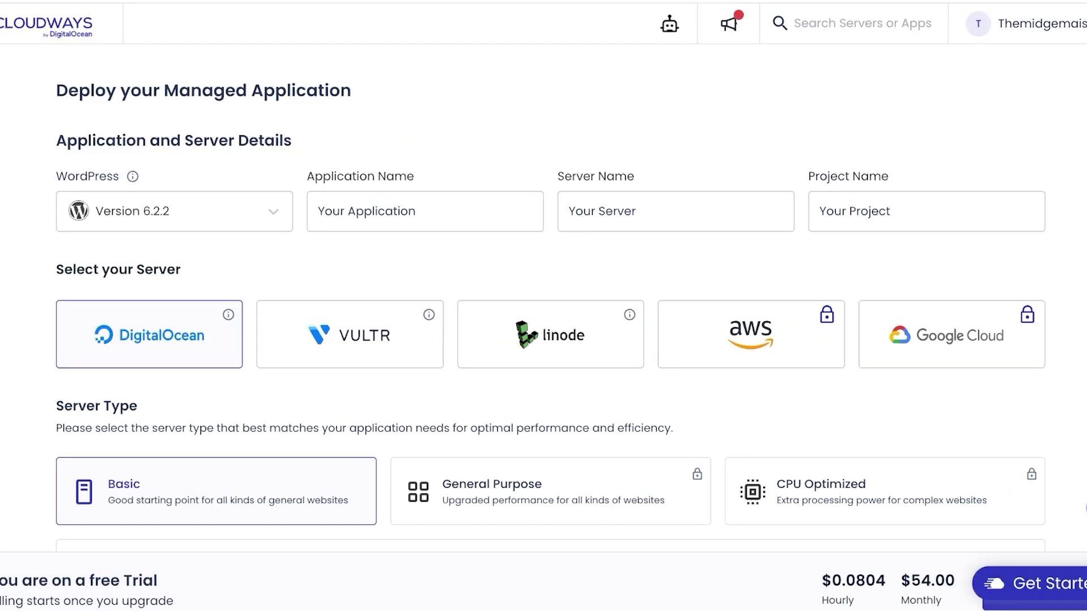
Step: Scroll the deploy form to the Basic Server Type, 4 GB size slider and New York location
scroll(543, 294, down, 6)
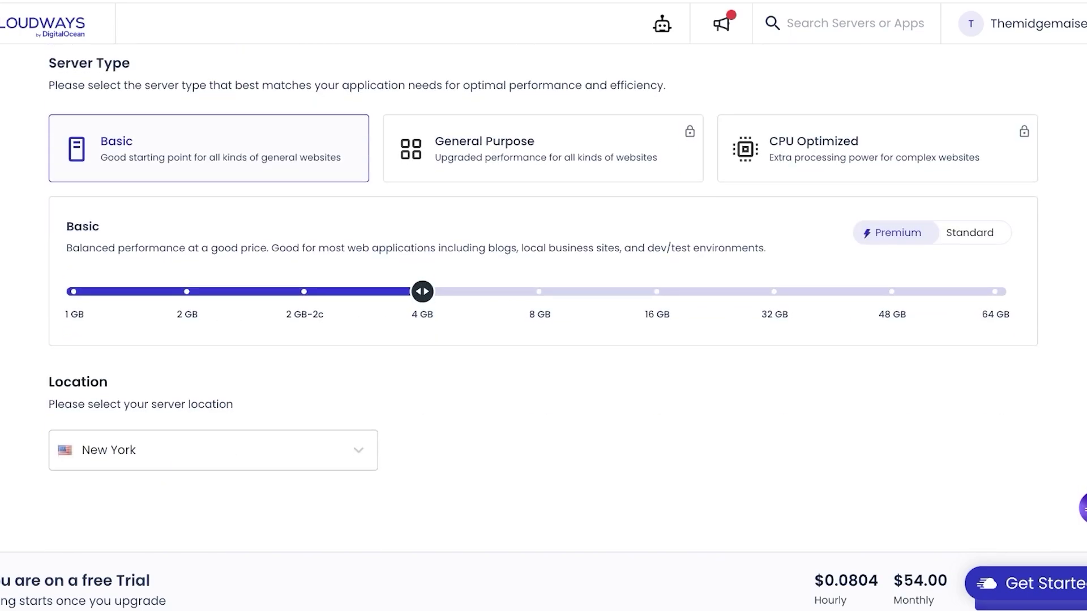
scroll(544, 295, down, 3)
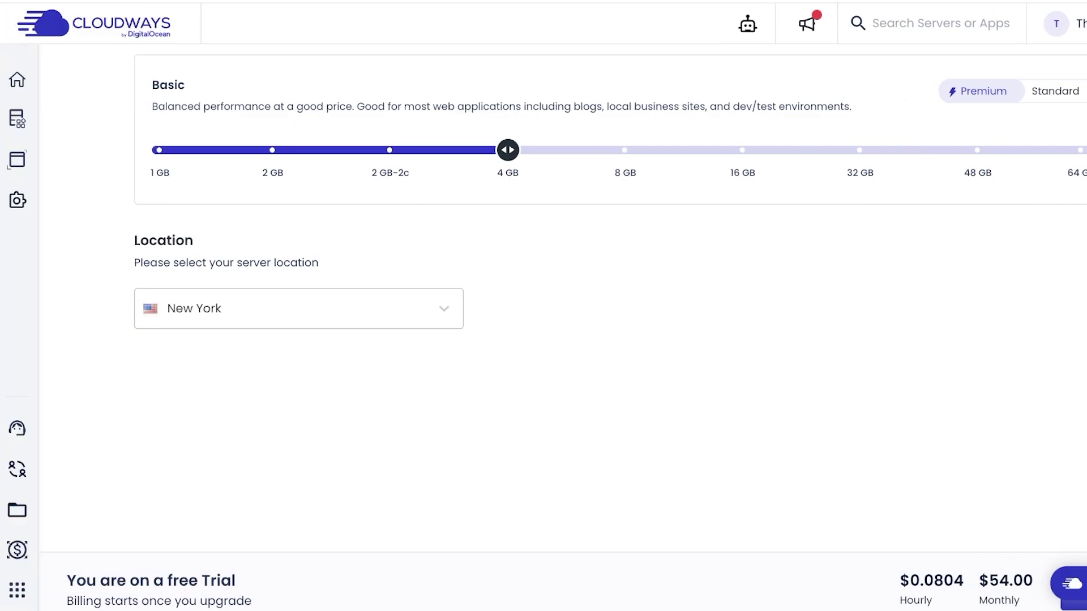
Step: Open My Applications from the sidebar to view the empty applications list
mouse_move(18, 119)
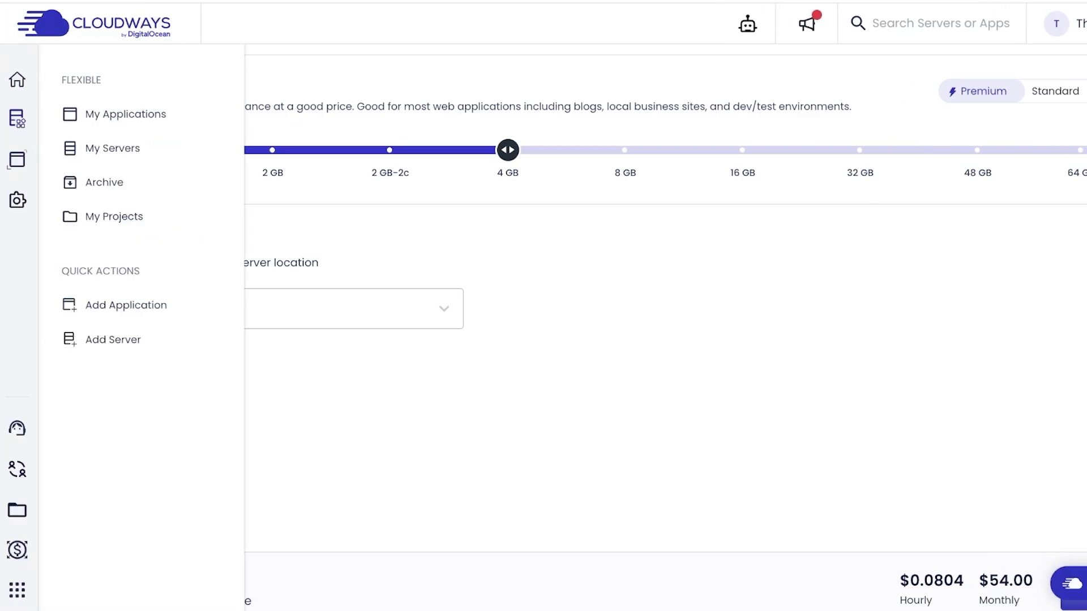
click(126, 115)
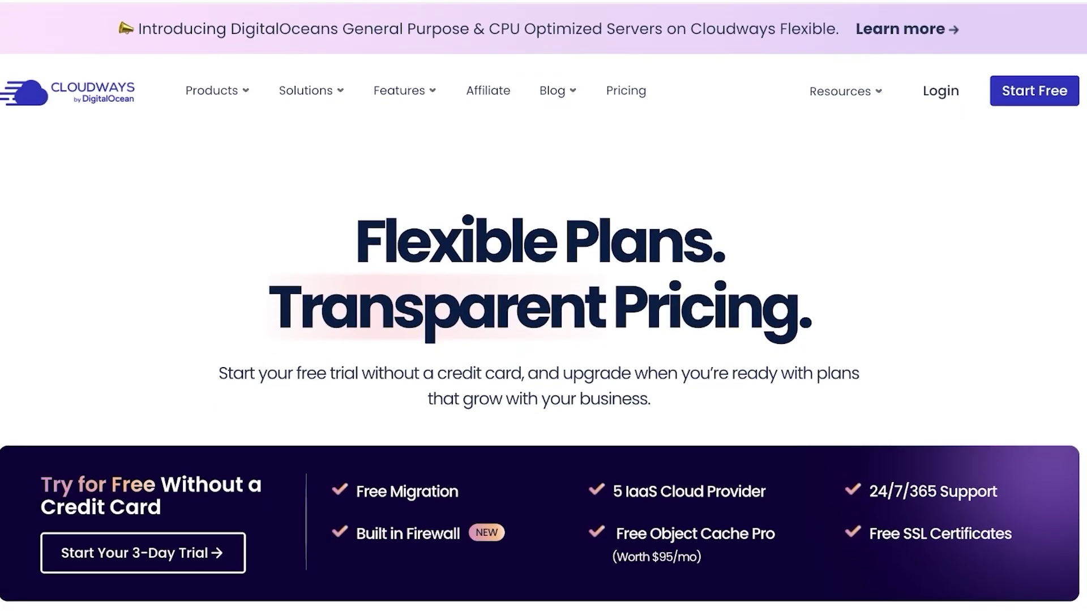
Step: Scroll the Pricing page down to the plan table, then return to the Cloudways homepage
mouse_move(217, 90)
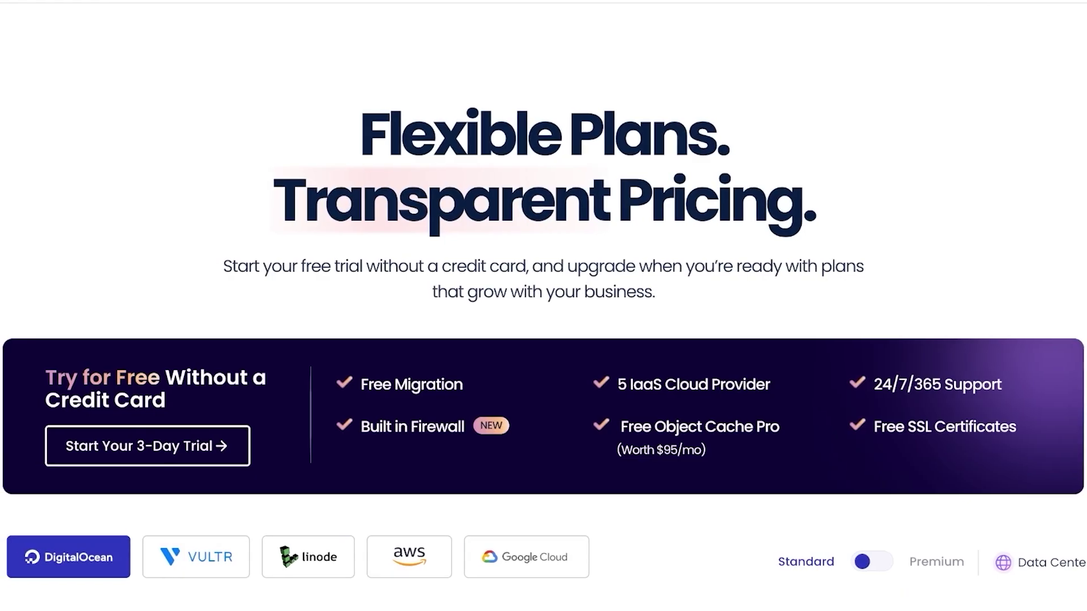
scroll(543, 306, down, 3)
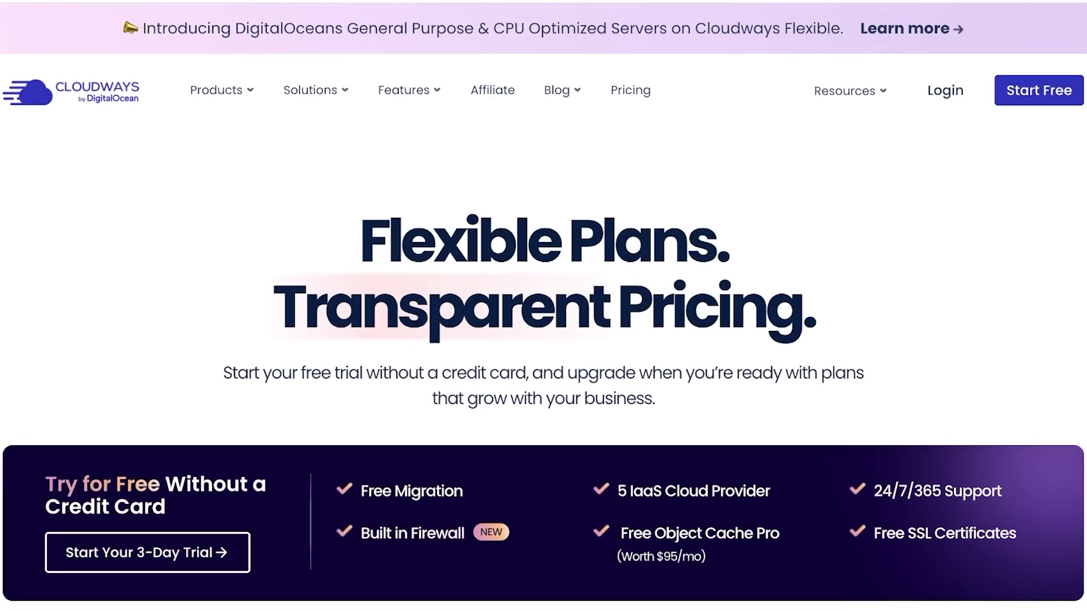
mouse_move(221, 91)
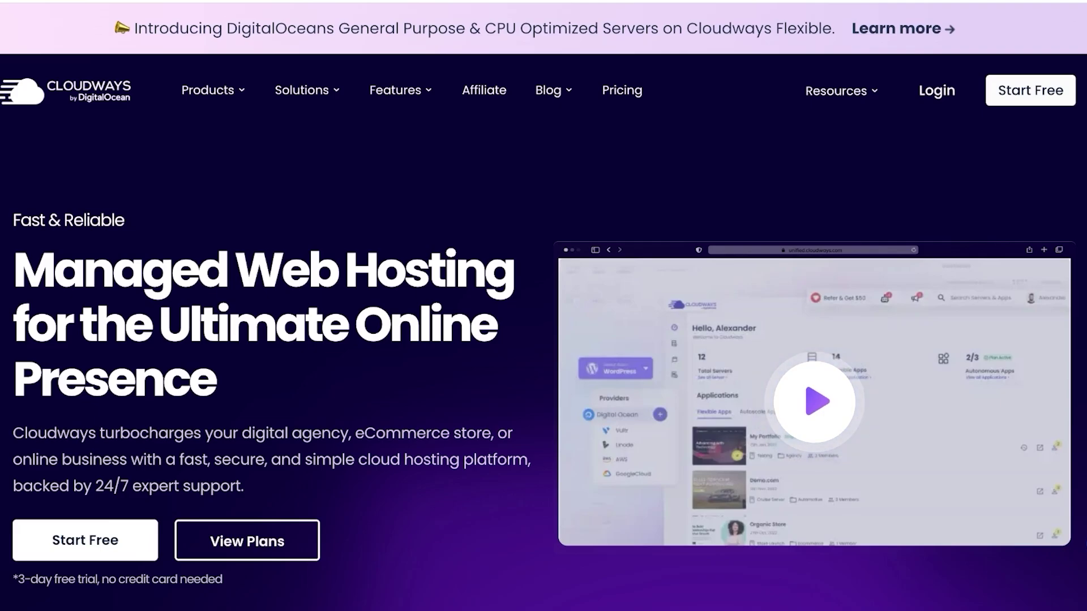
scroll(544, 305, down, 3)
scroll(543, 306, up, 3)
scroll(544, 306, down, 1)
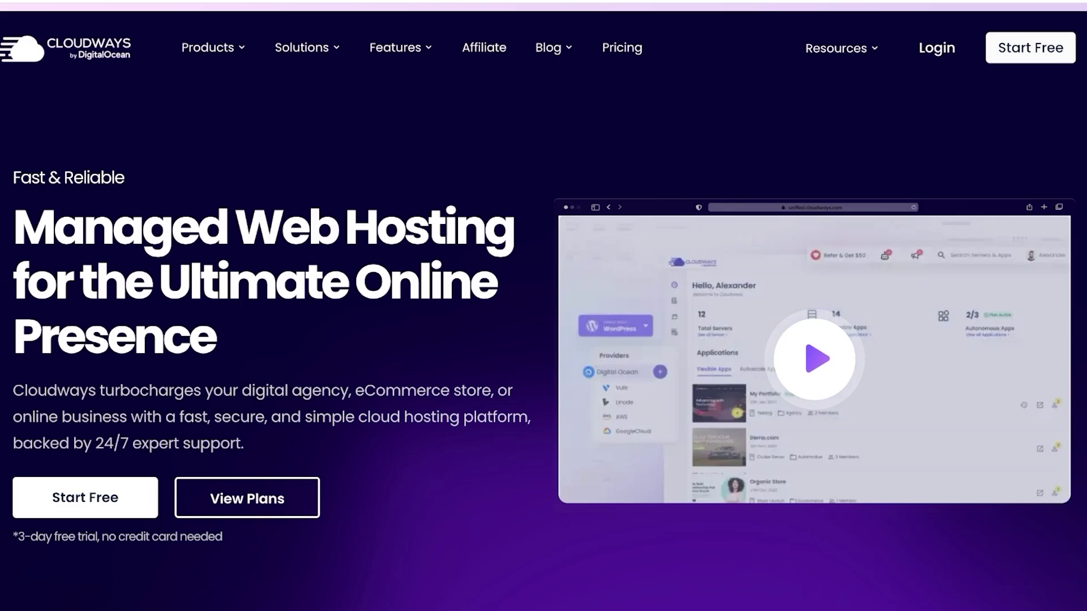
scroll(543, 340, down, 3)
scroll(543, 340, up, 2)
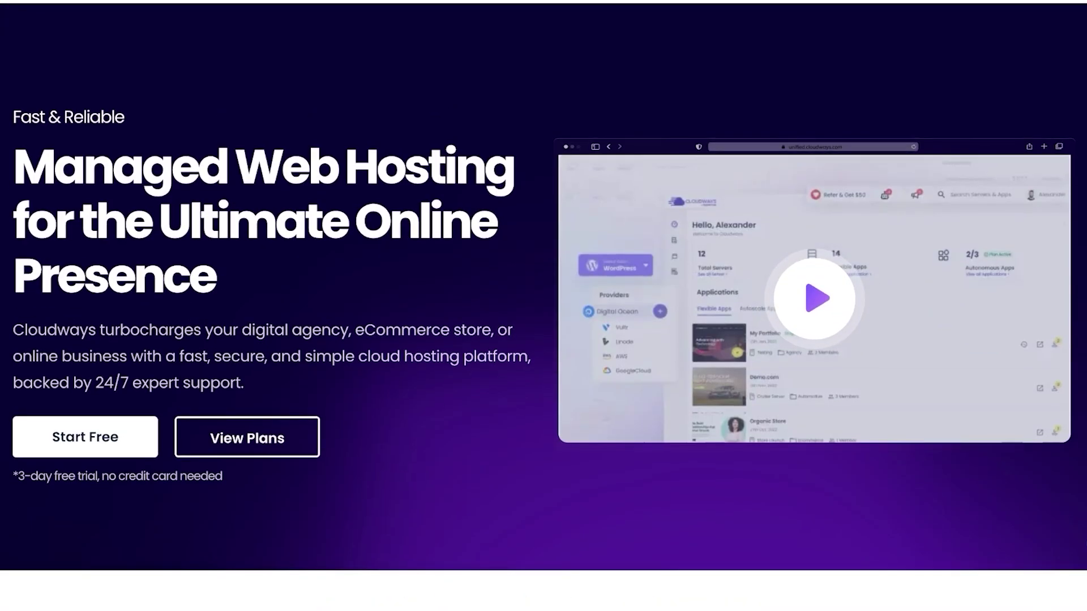
scroll(543, 340, up, 2)
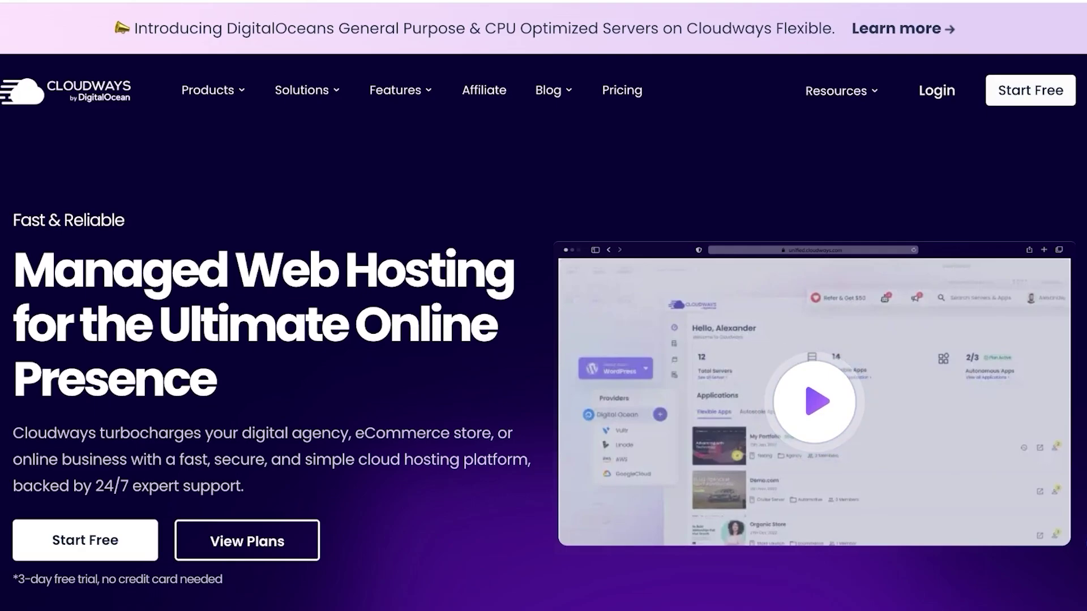